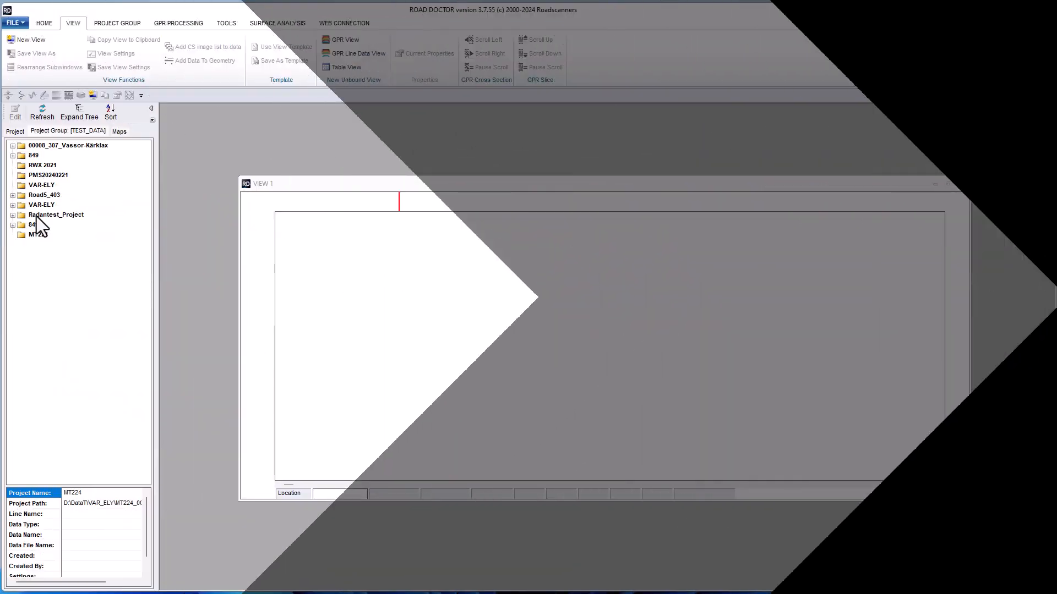
Create a new project named Mt224 in the MT224_003 folder, accepting the proposed project data
right_click(36, 216)
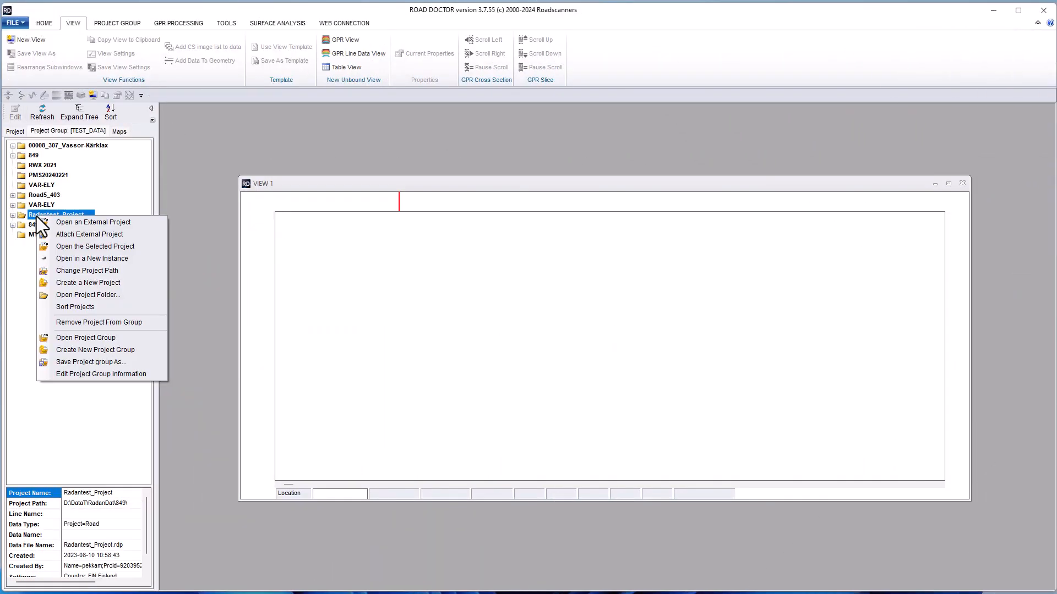
click(81, 284)
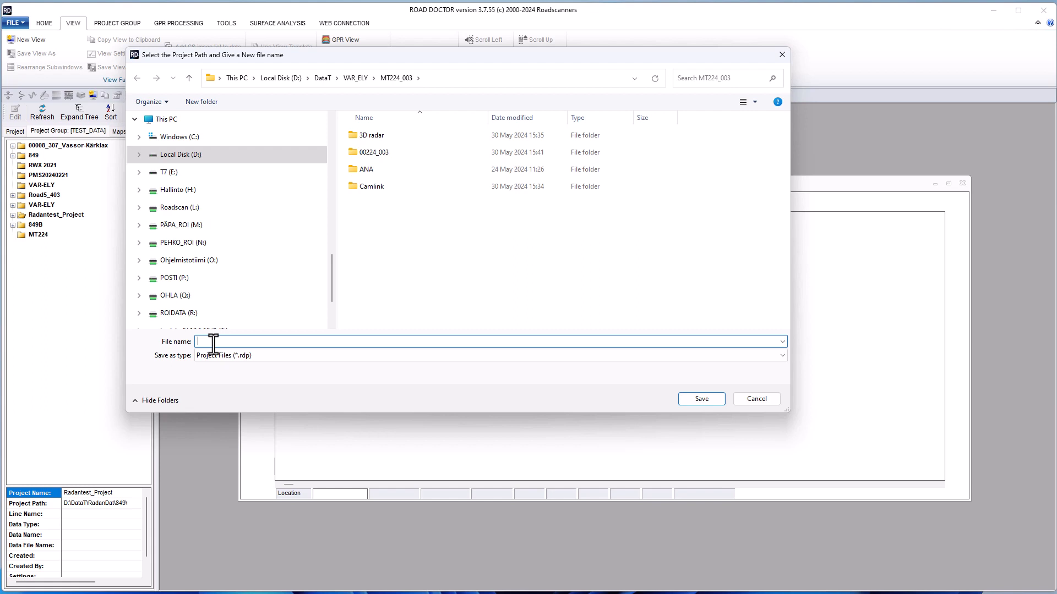
text(Mt224)
click(702, 398)
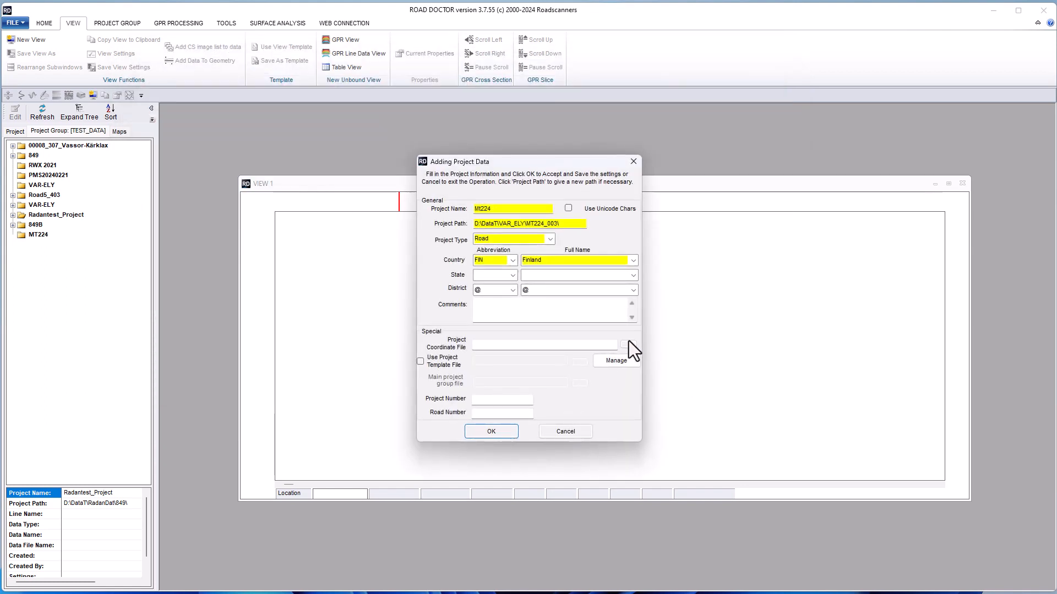
click(492, 432)
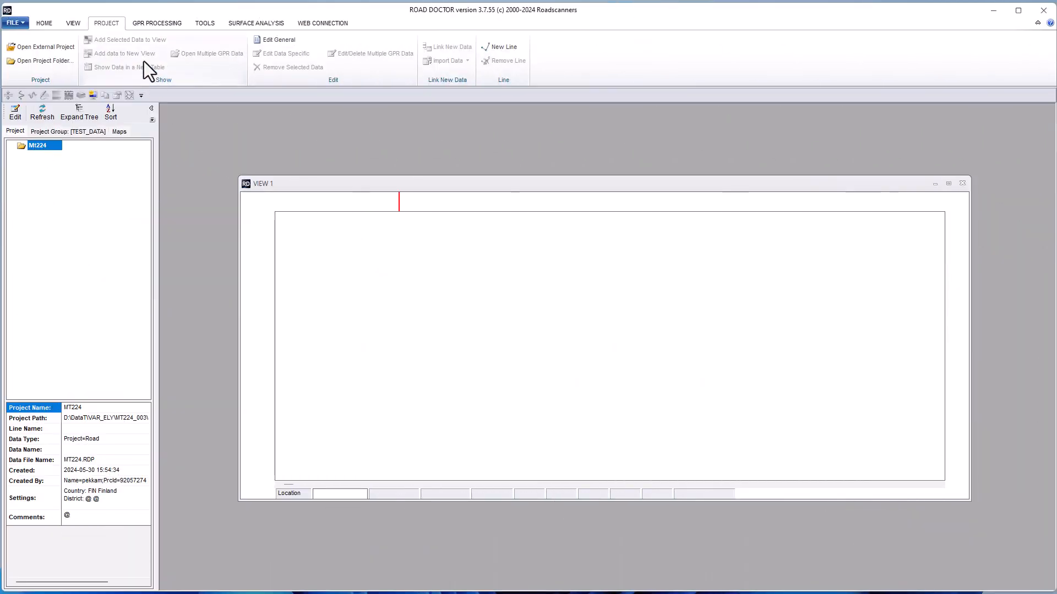
Start batch linking survey van data to the current project and add the files from the MT224_003 folder
click(148, 24)
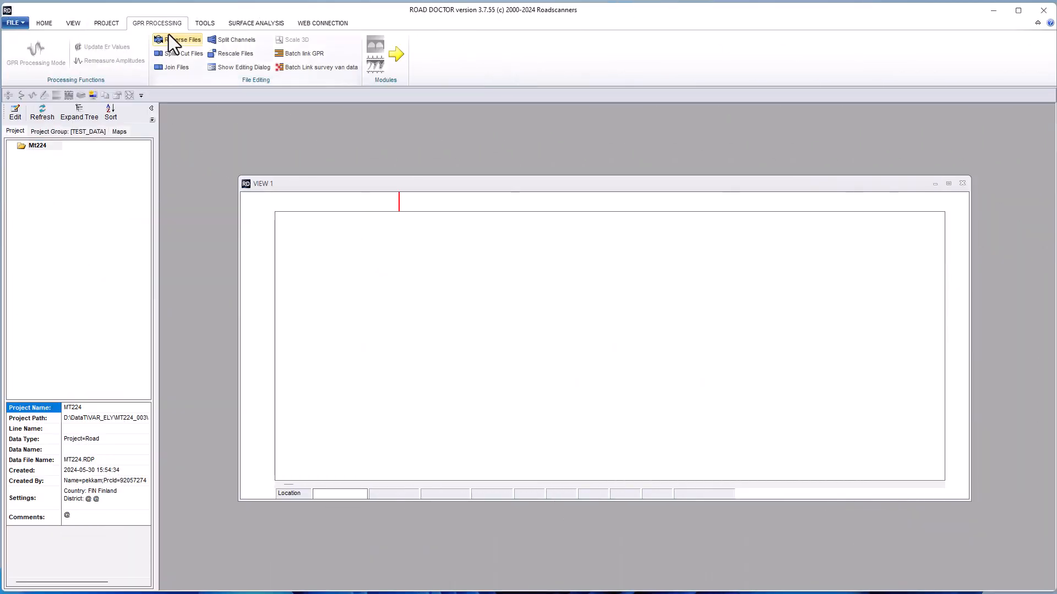
click(303, 65)
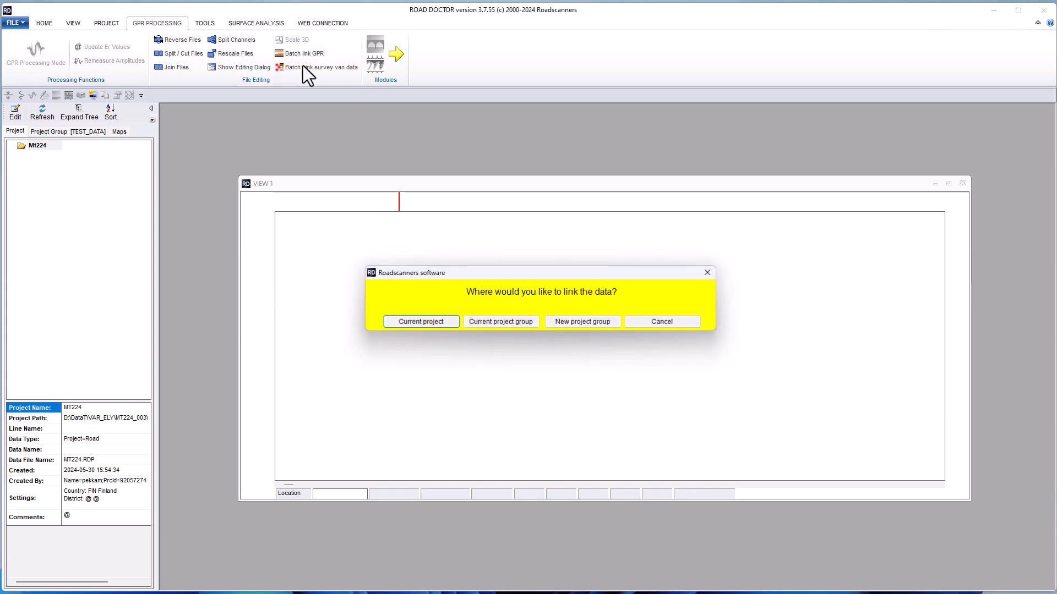
click(426, 320)
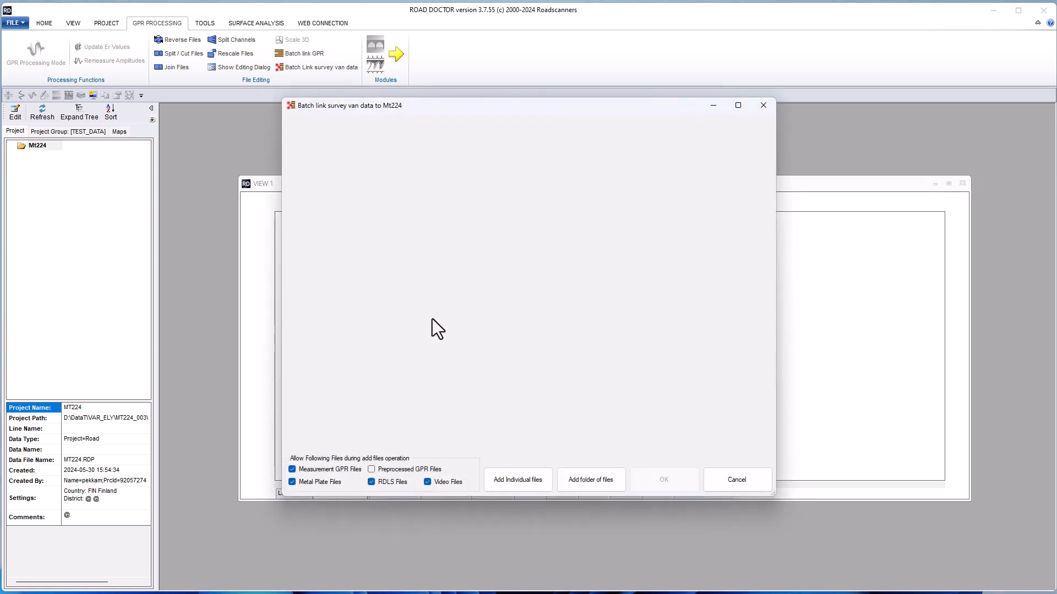
click(580, 481)
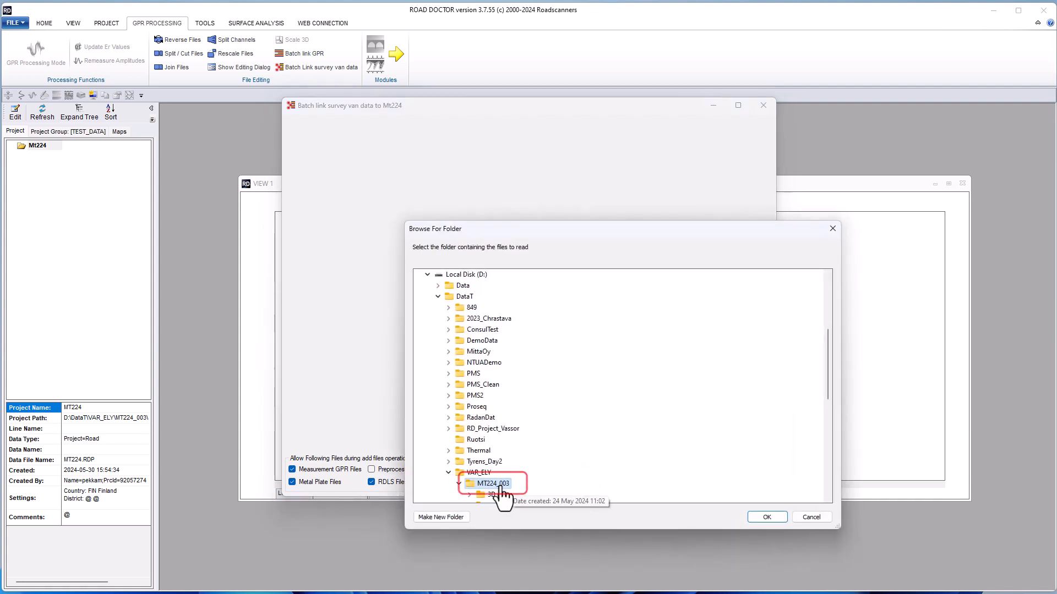
click(767, 519)
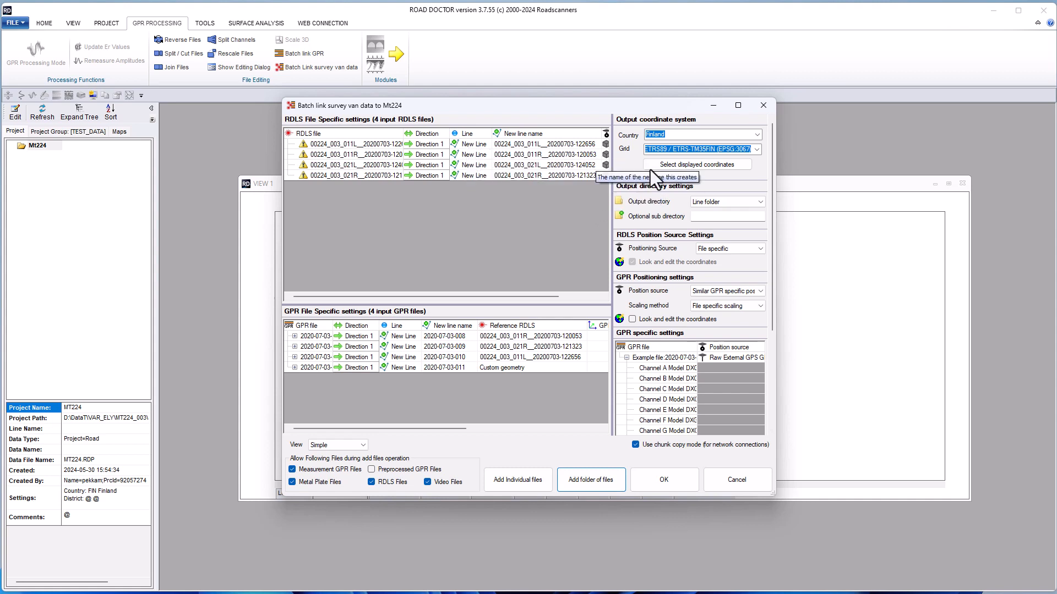
Shorten the new line name of the first RDLS file, 00224_003_011L, to 00224_003
drag(776, 187, 855, 186)
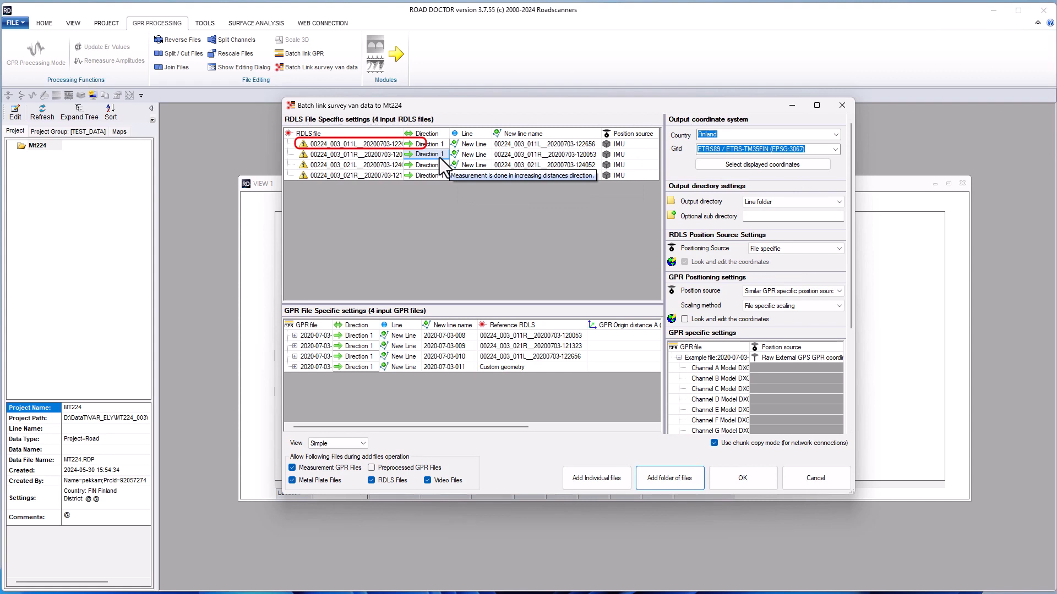
mouse_move(370, 151)
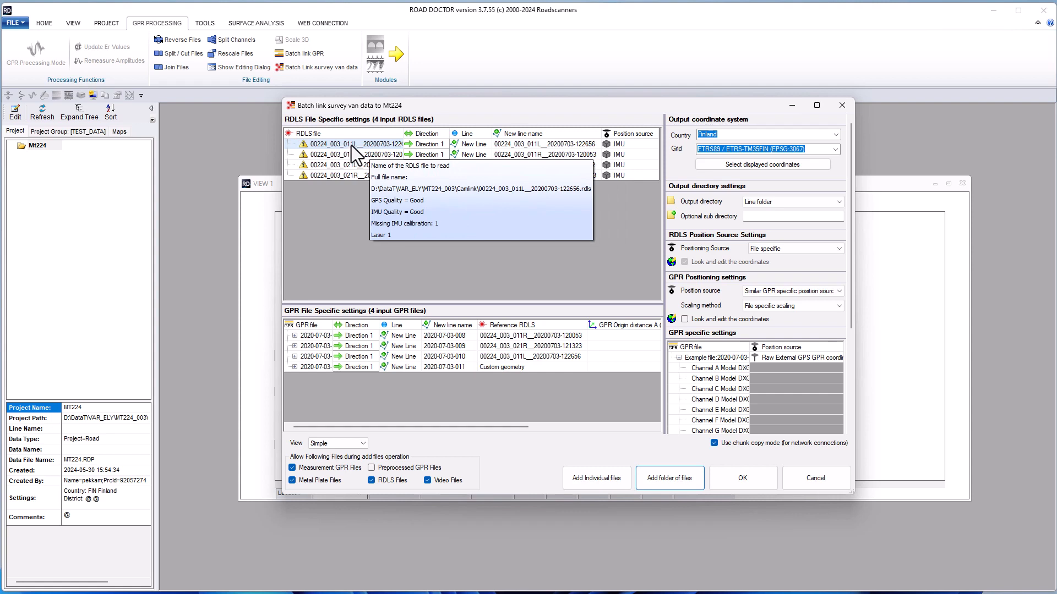
click(577, 144)
click(576, 143)
drag(596, 144, 523, 144)
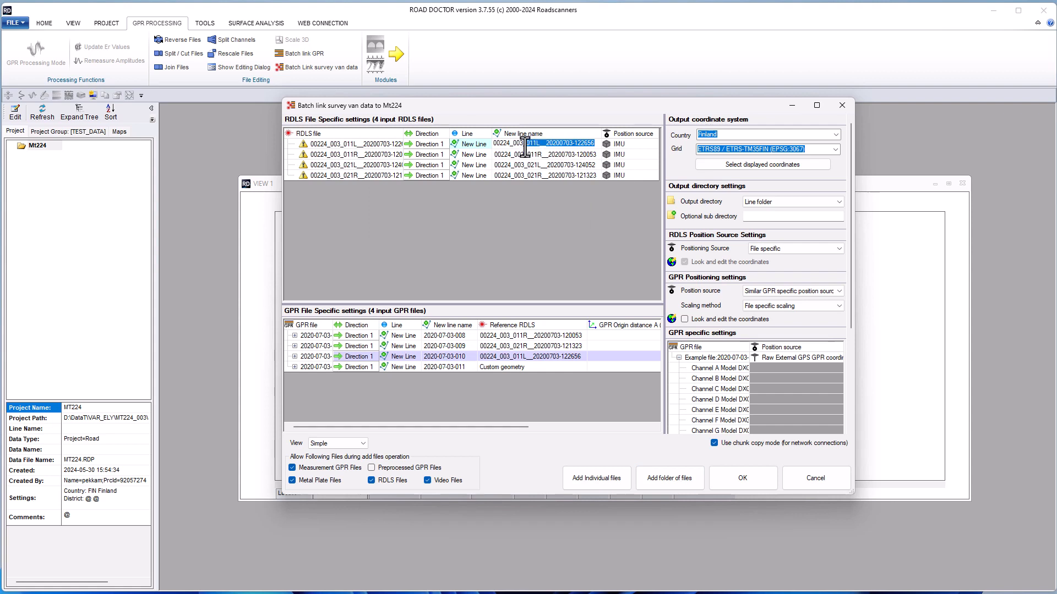
key(BackSpace)
click(530, 158)
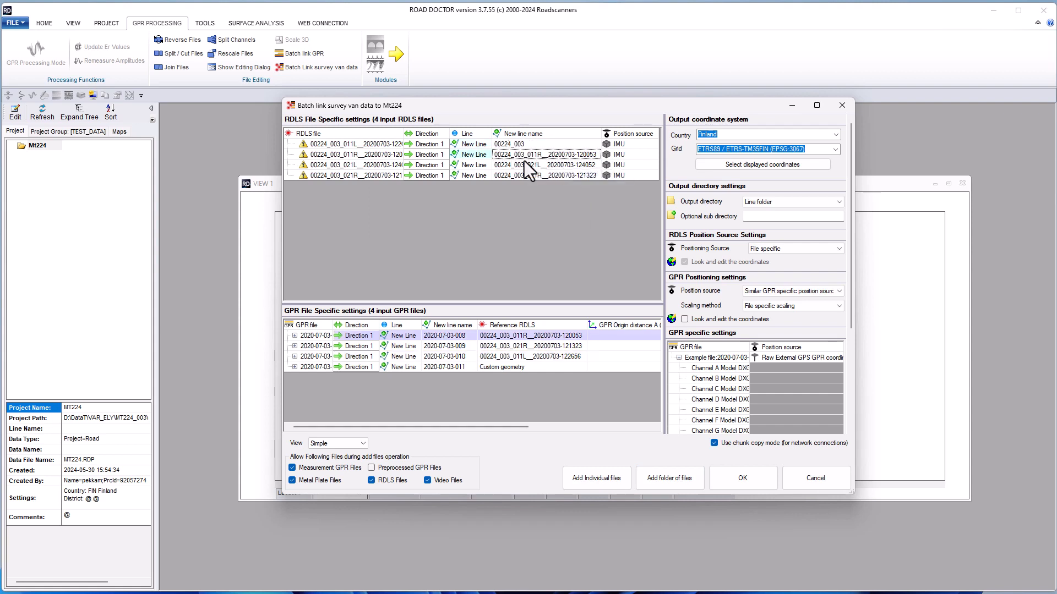
Assign the other three RDLS files (011R, 021L and 021R) to the line 00224_003
click(486, 155)
click(487, 155)
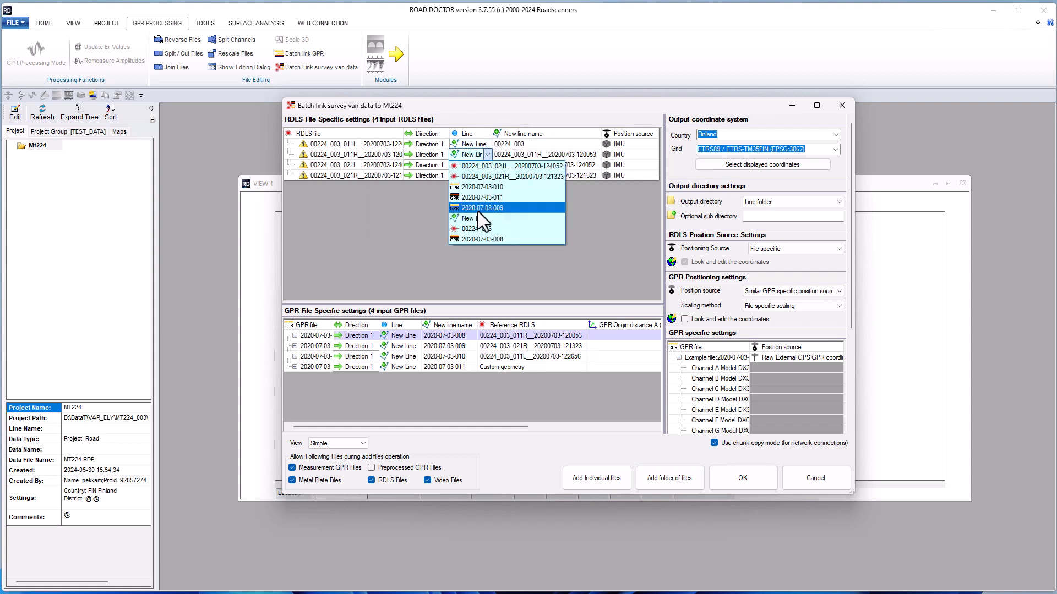
click(477, 227)
click(485, 164)
click(487, 164)
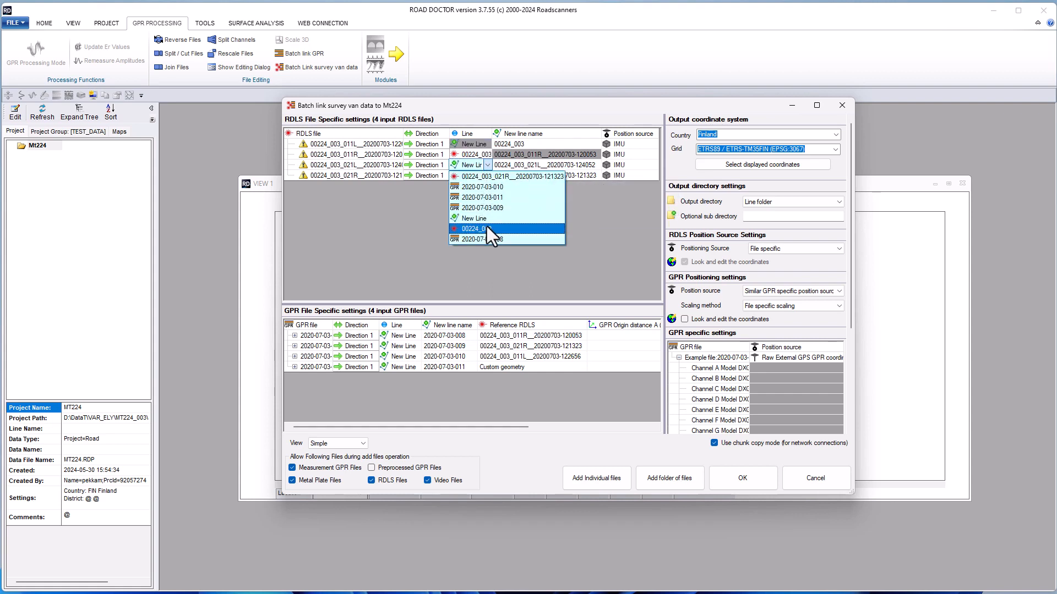
click(486, 226)
click(487, 177)
click(487, 176)
click(481, 227)
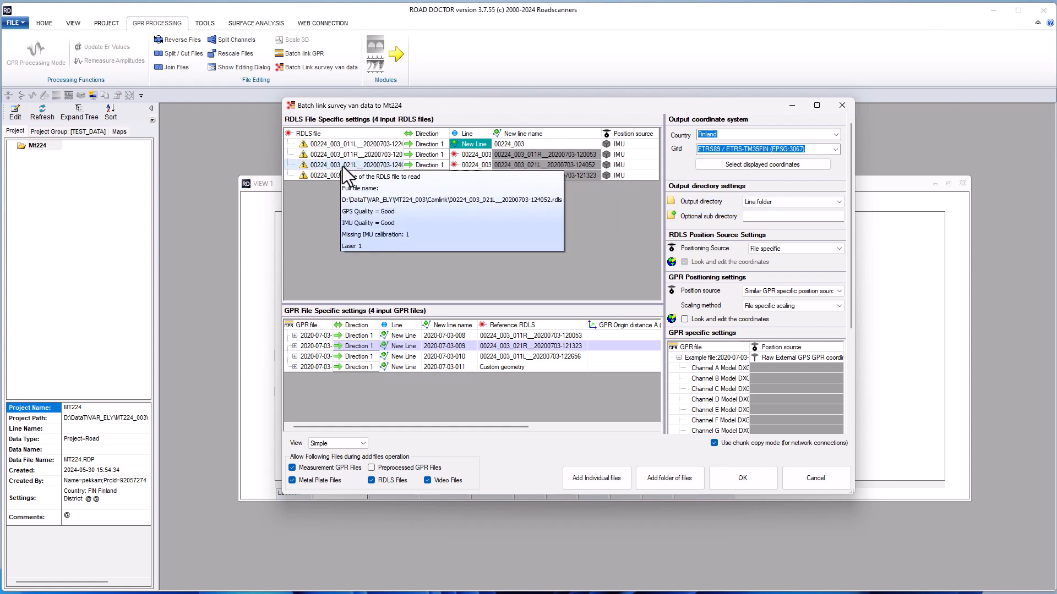
click(425, 166)
click(425, 177)
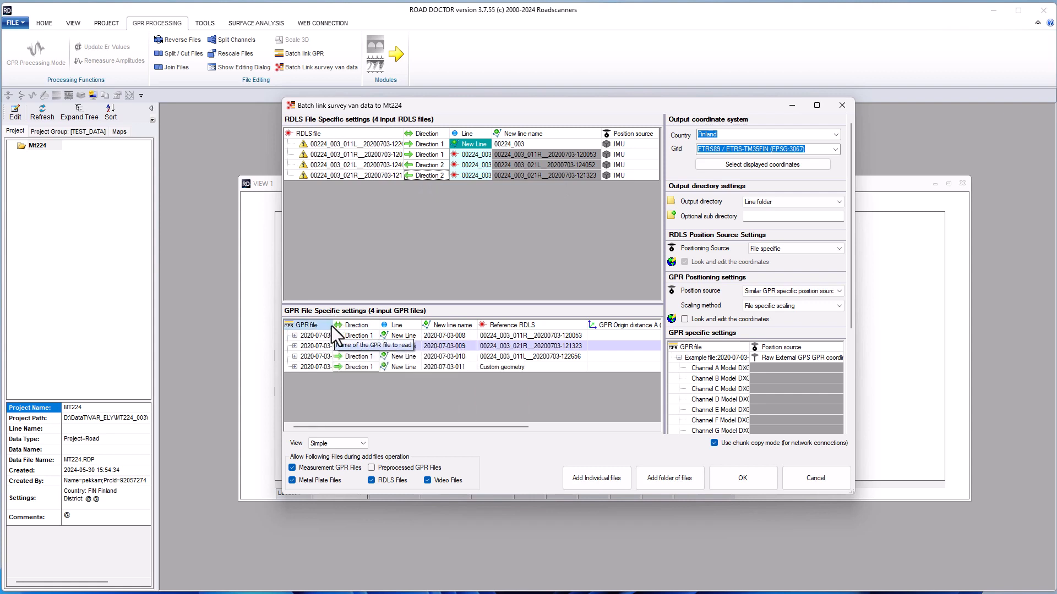
drag(333, 324, 352, 324)
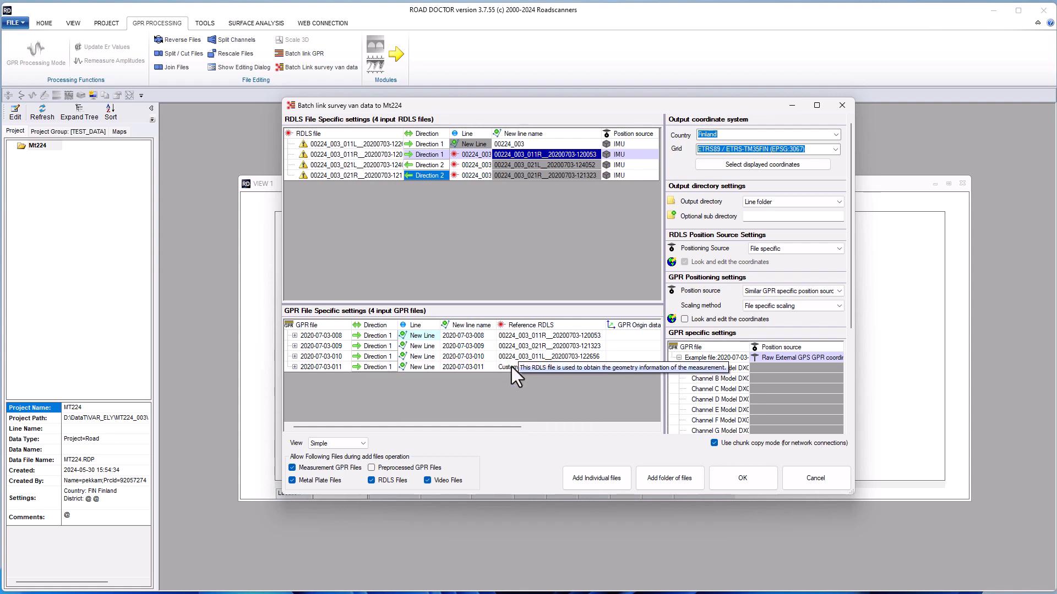
click(377, 347)
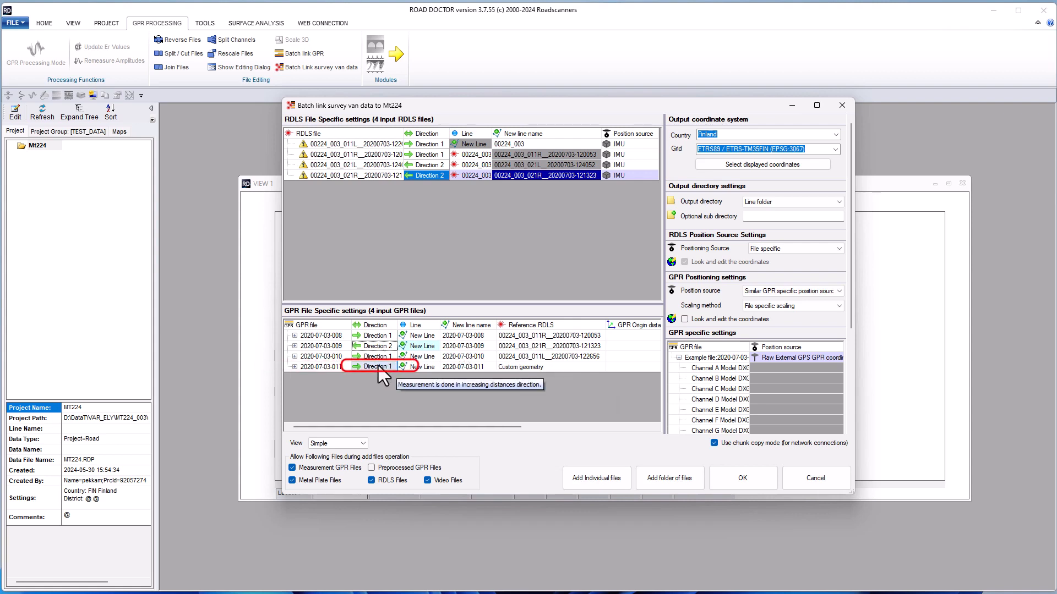
click(378, 366)
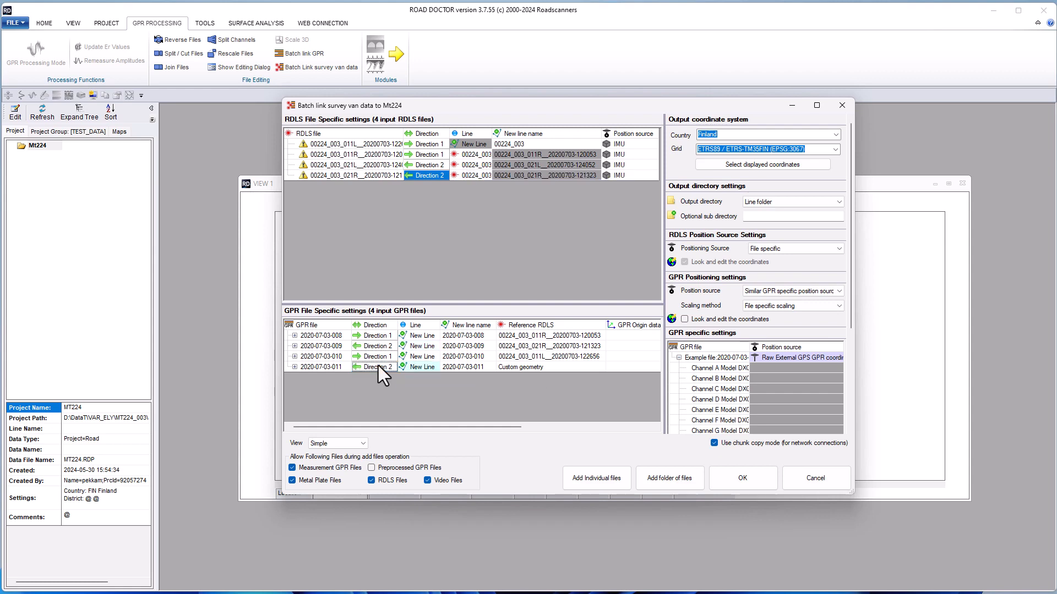
click(434, 336)
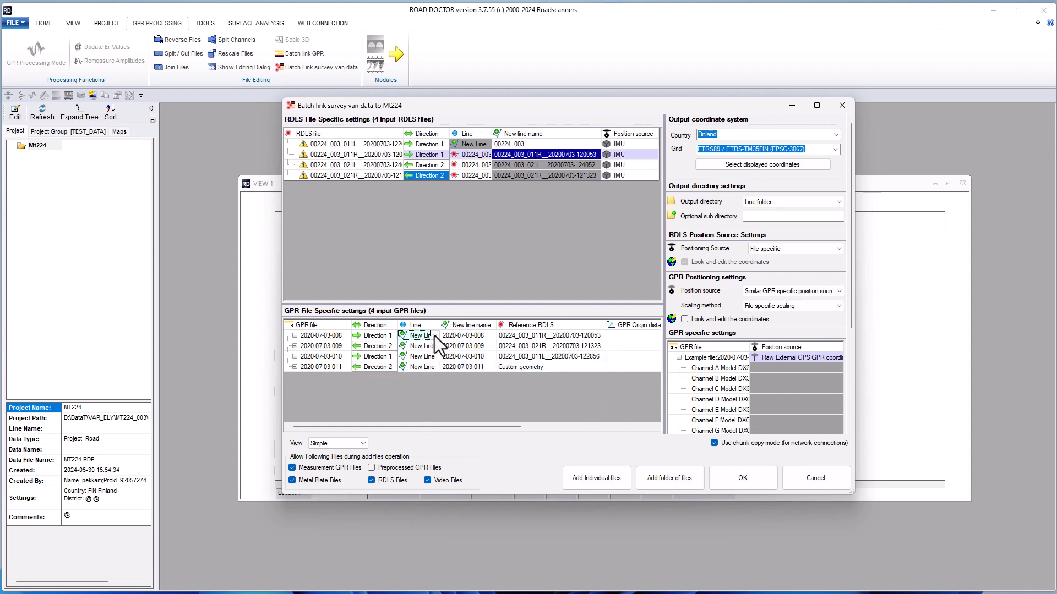
click(434, 336)
click(425, 387)
click(434, 346)
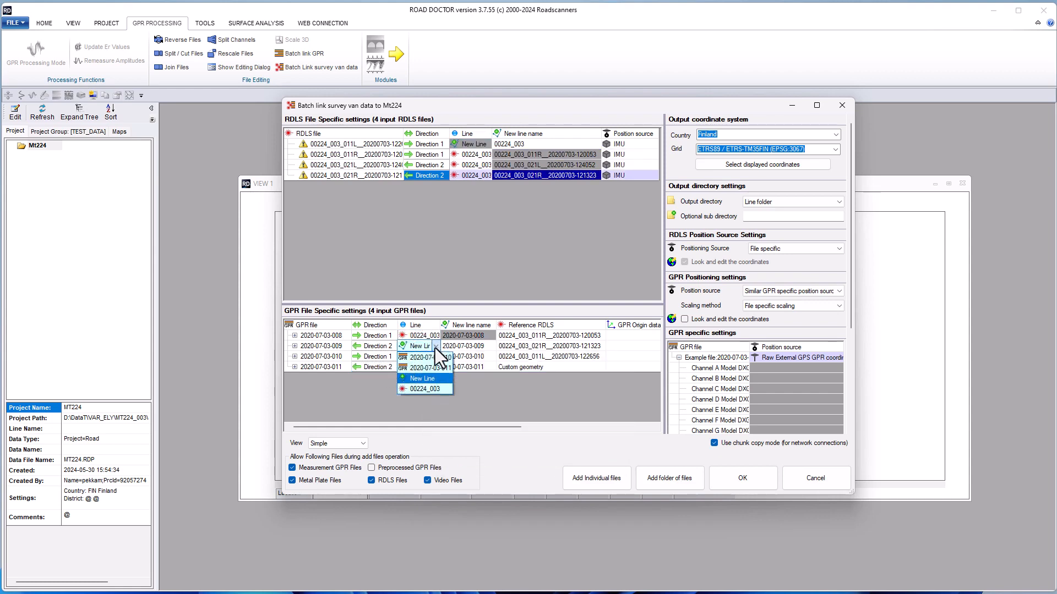
click(424, 388)
click(431, 356)
click(431, 357)
click(425, 388)
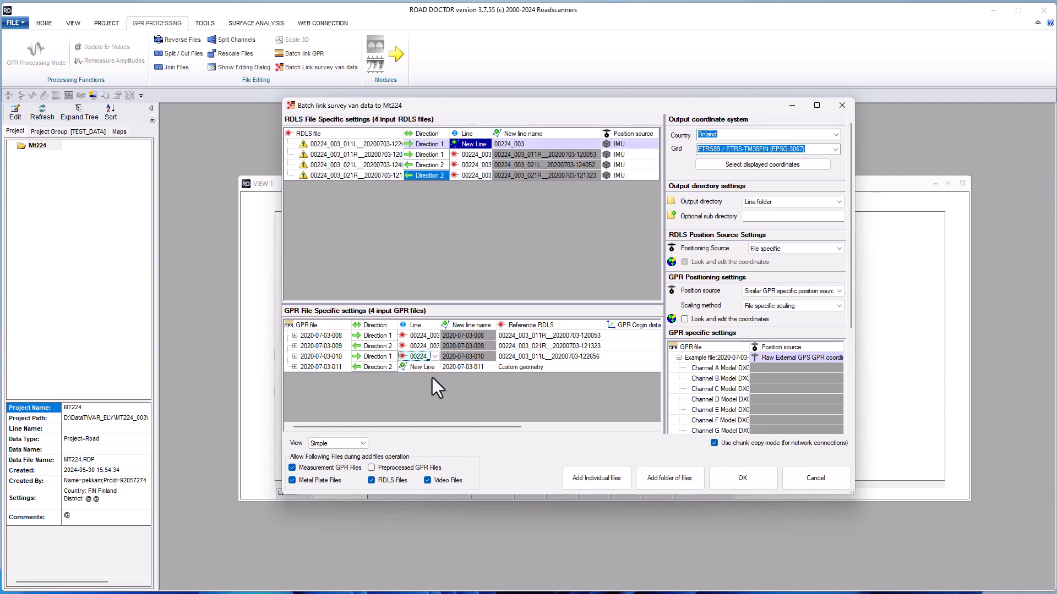
click(435, 367)
click(434, 367)
click(424, 388)
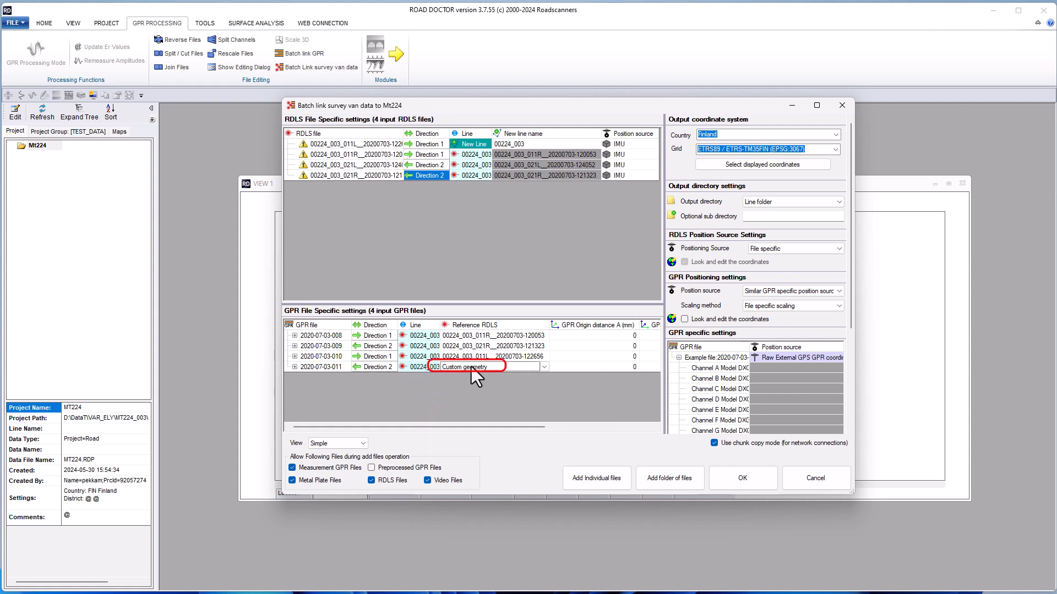
click(542, 367)
click(543, 366)
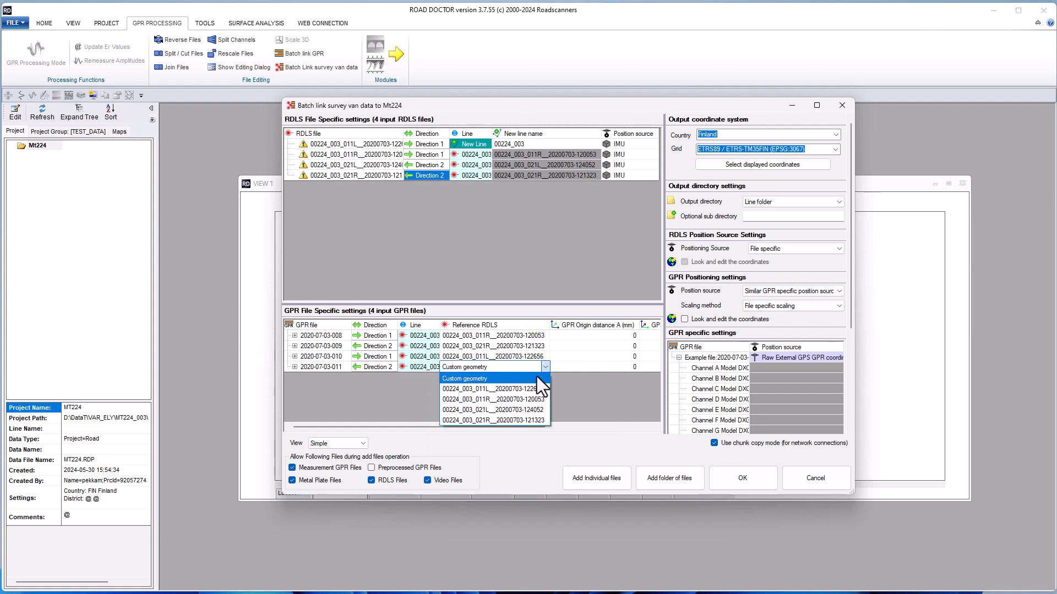
click(487, 409)
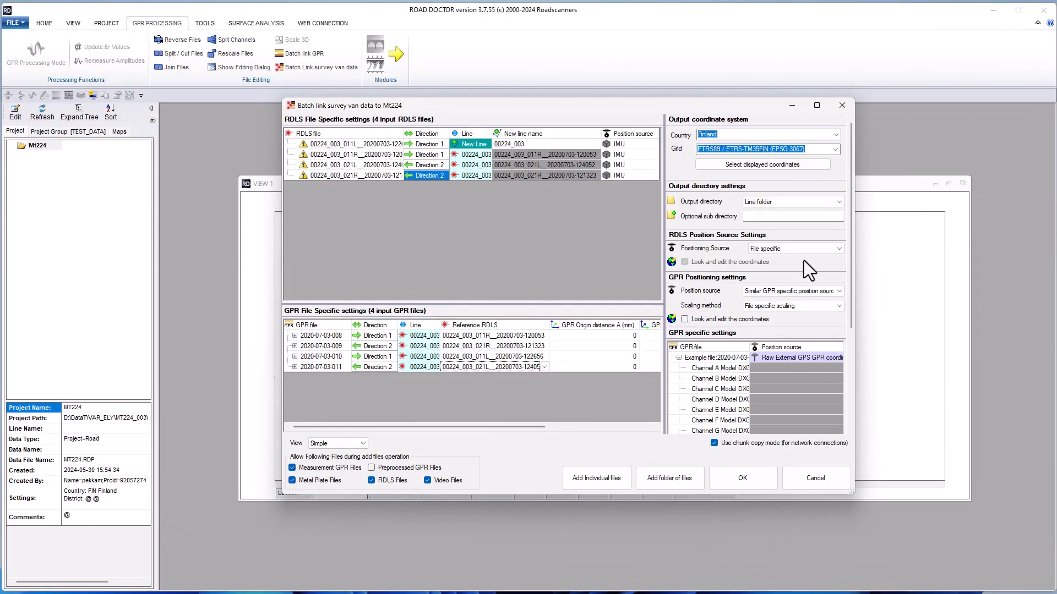
Set the output directory to Raw data folder and the RDLS positioning source to IMU
click(840, 202)
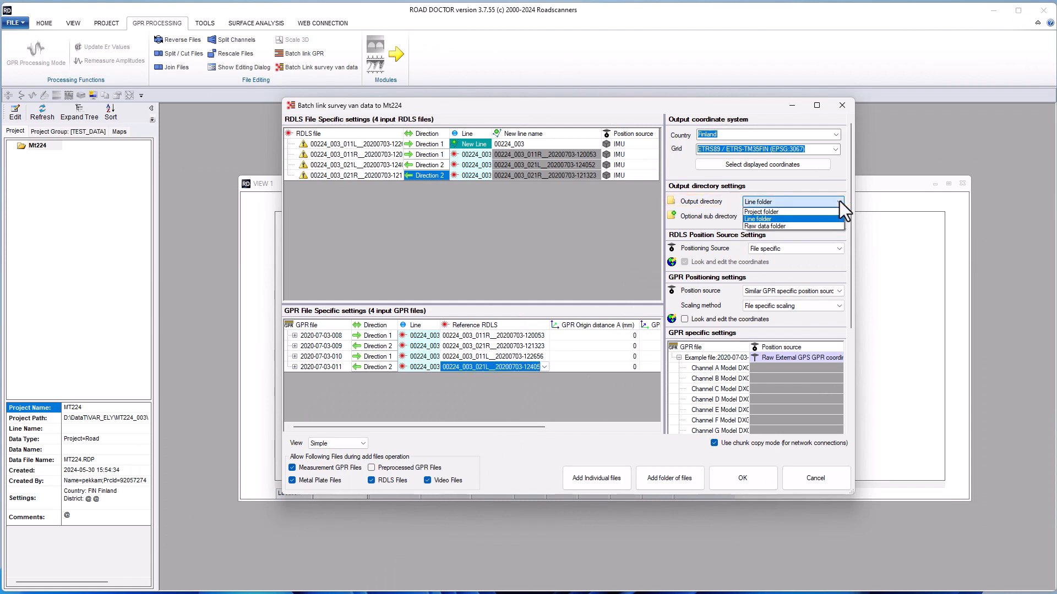
click(778, 226)
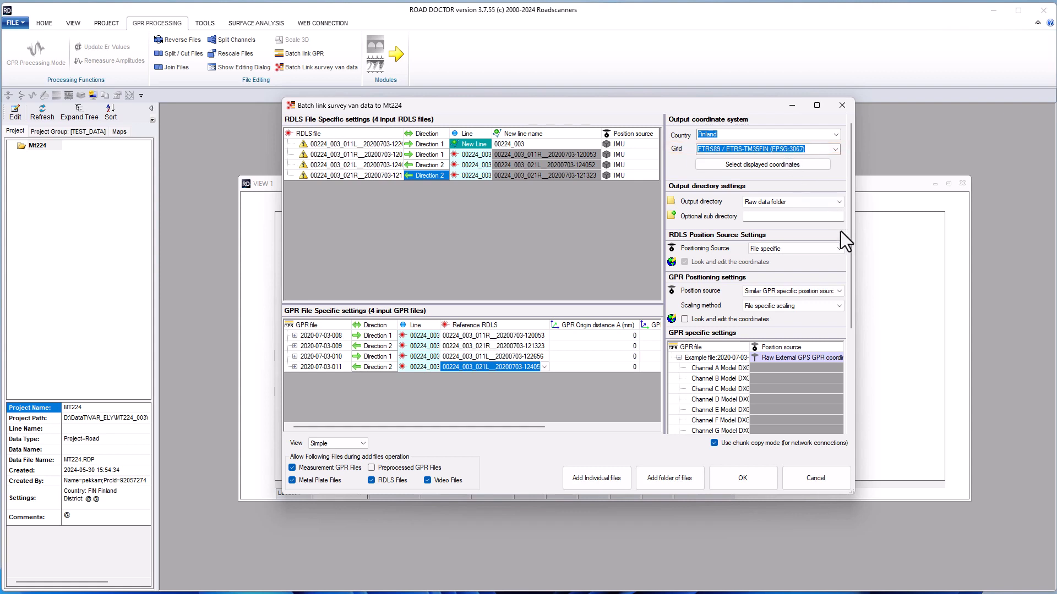
click(839, 248)
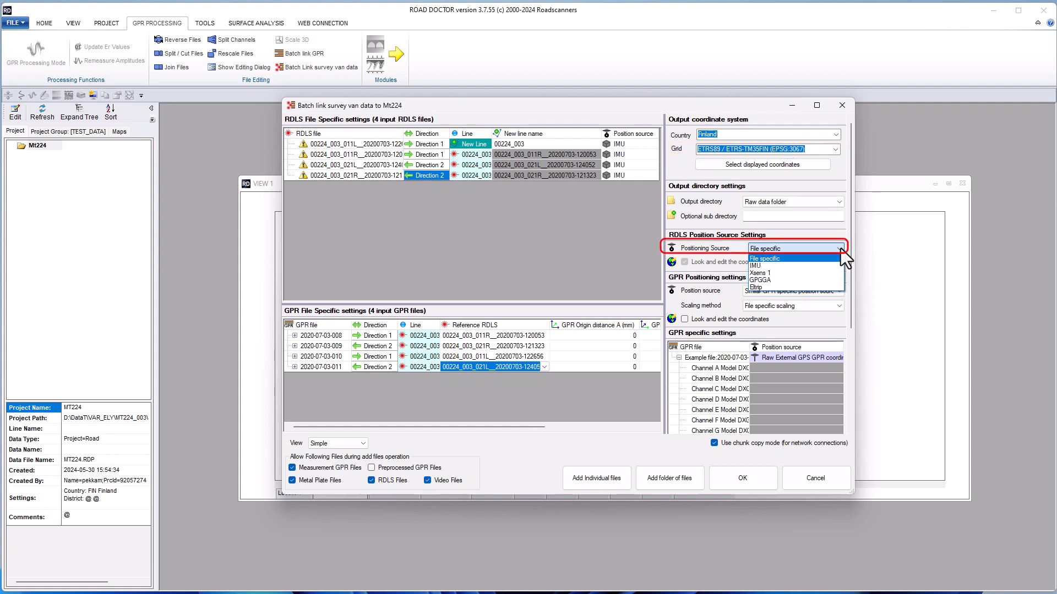
click(817, 266)
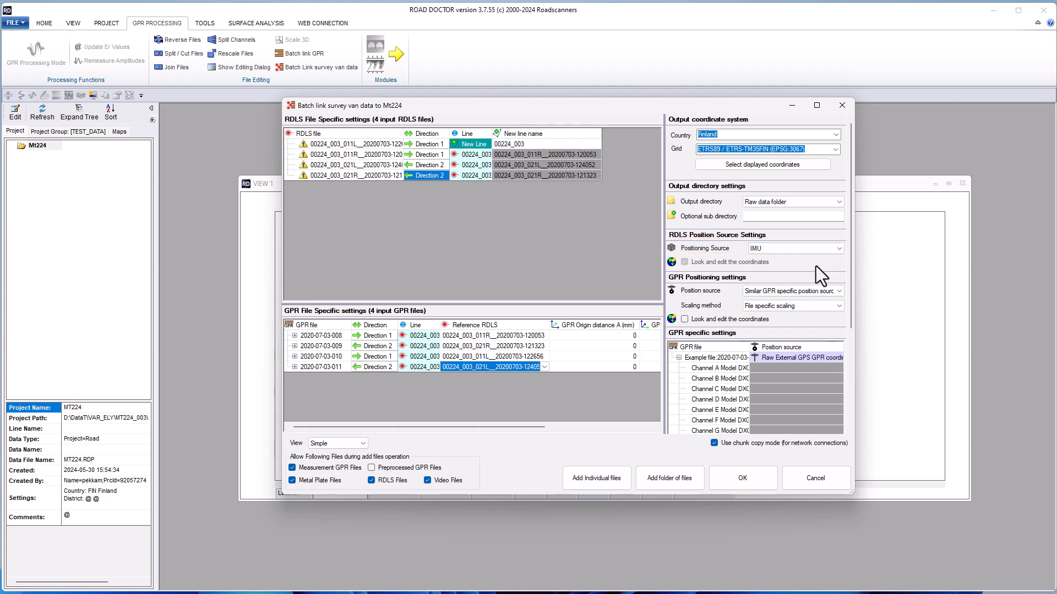
Configure GPR positioning with Raw External GPS GPR coordinates as source, Scaling by chainage, and looking at and editing the coordinates enabled
click(840, 290)
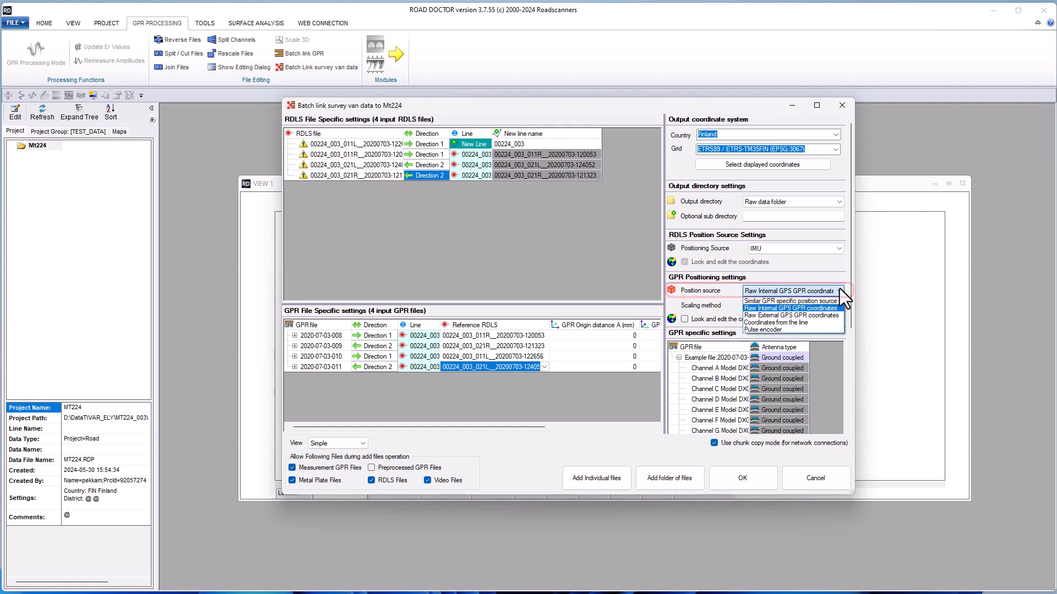
click(806, 315)
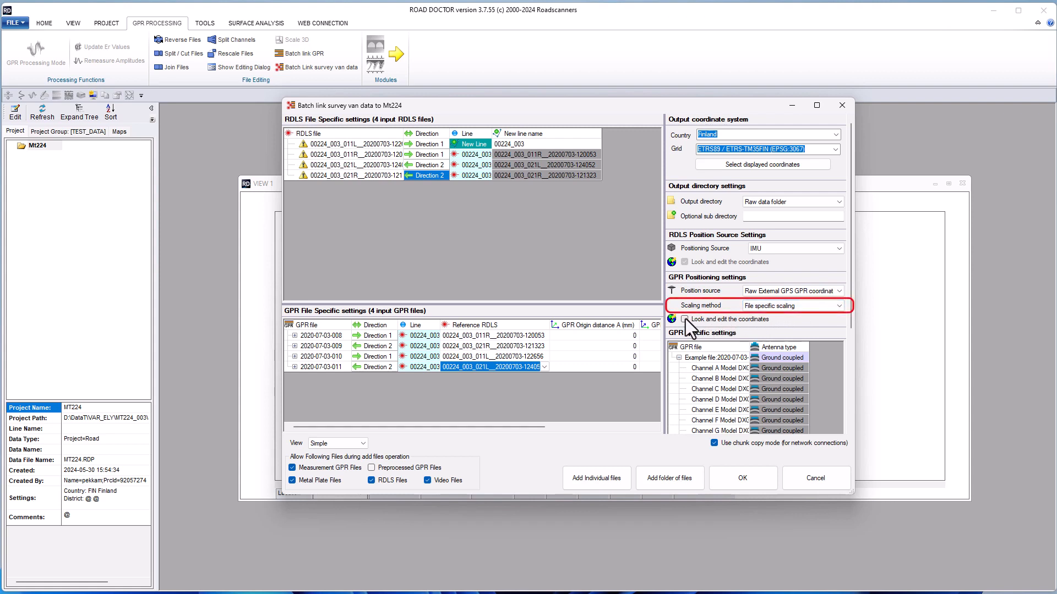
click(838, 306)
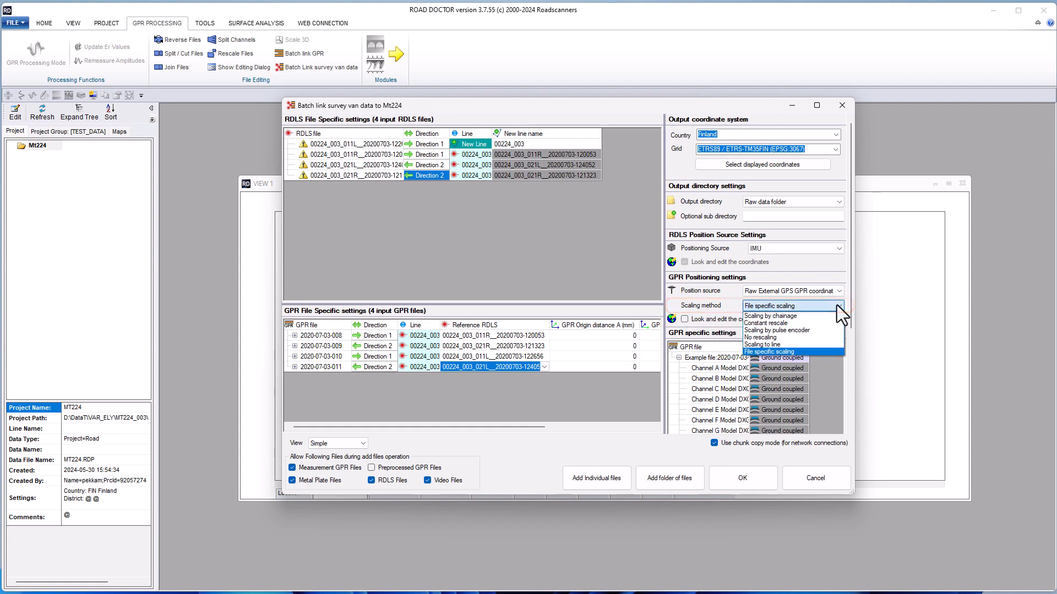
click(789, 316)
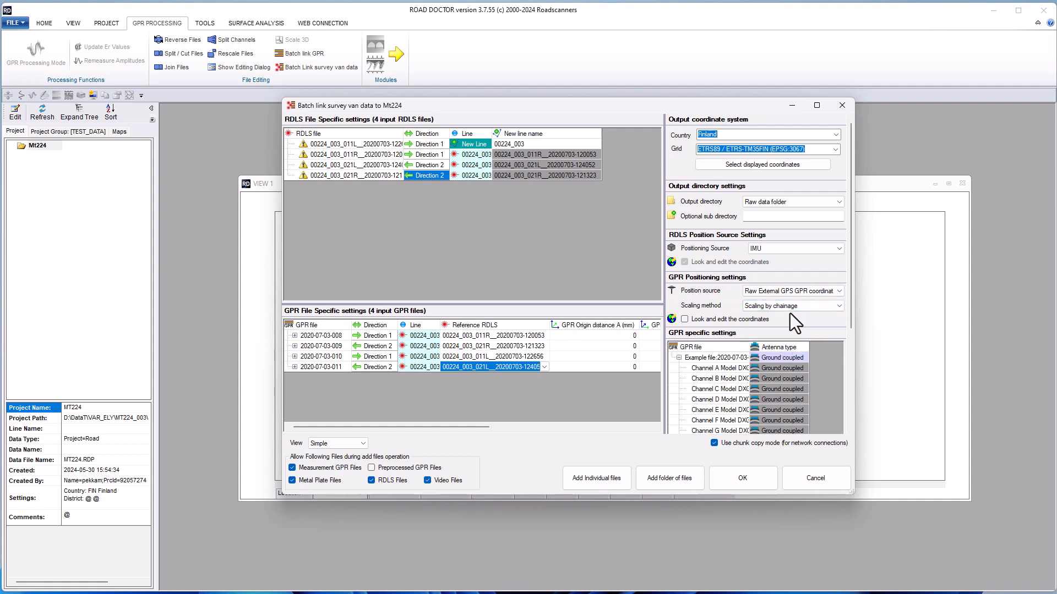
click(684, 321)
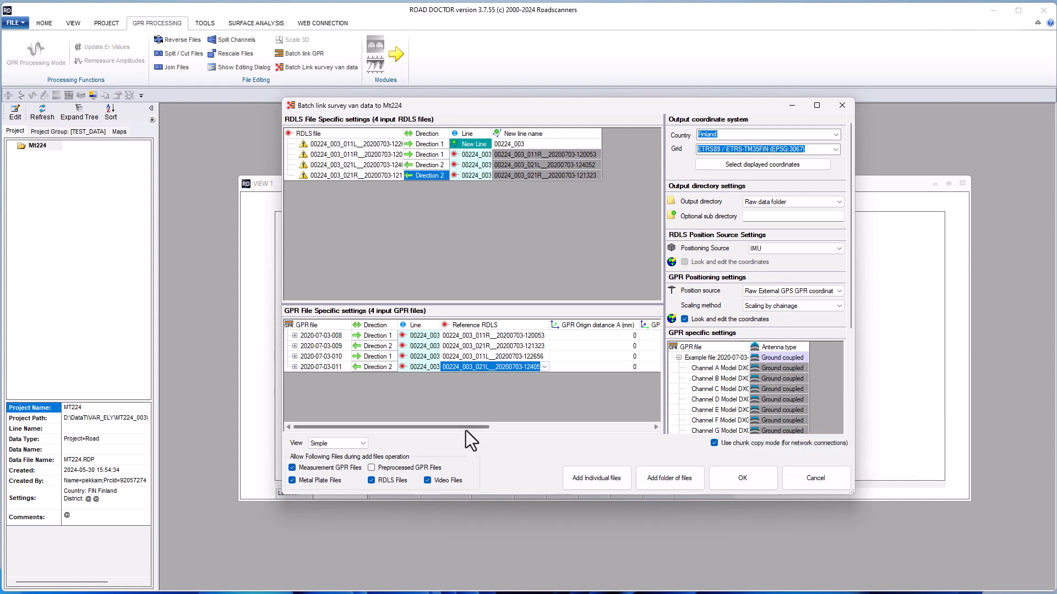
Set the GPR origin distances A, B and H to 6100, 950 and 110 mm and copy them to all four GPR files
drag(451, 428, 534, 426)
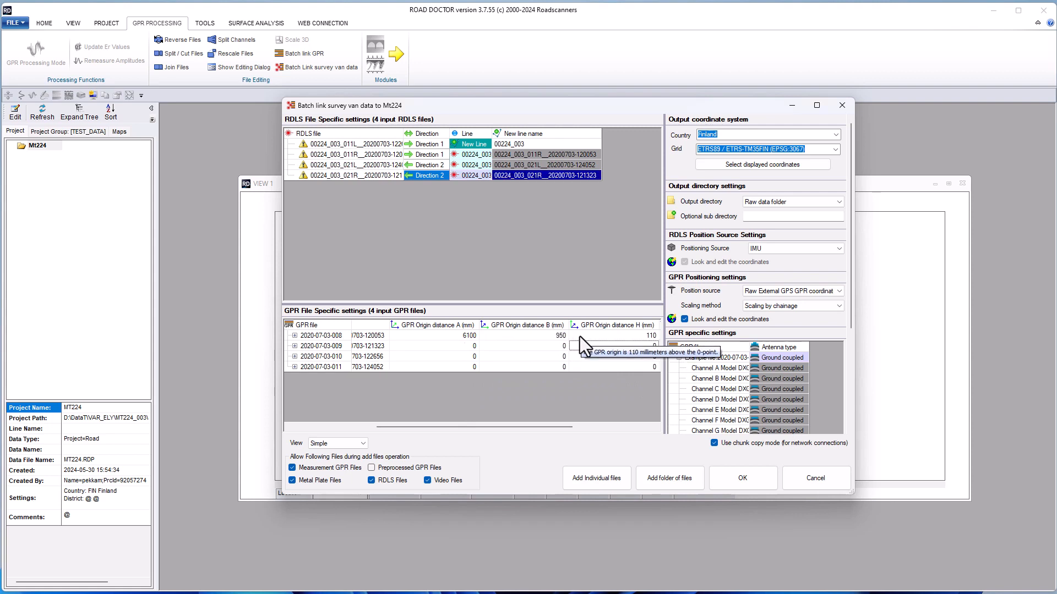
click(466, 337)
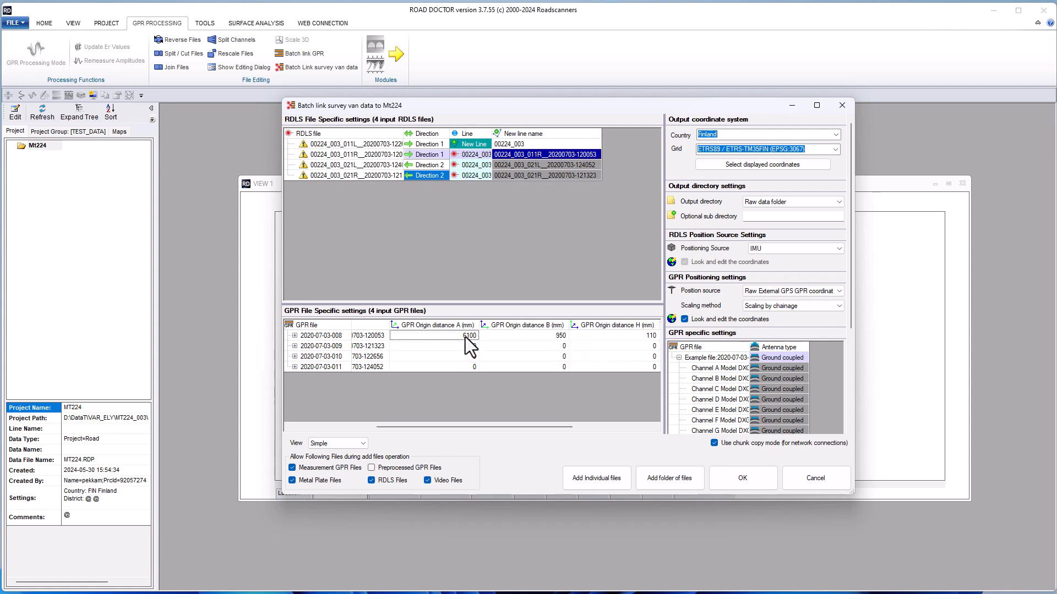
right_click(469, 337)
click(544, 341)
right_click(545, 336)
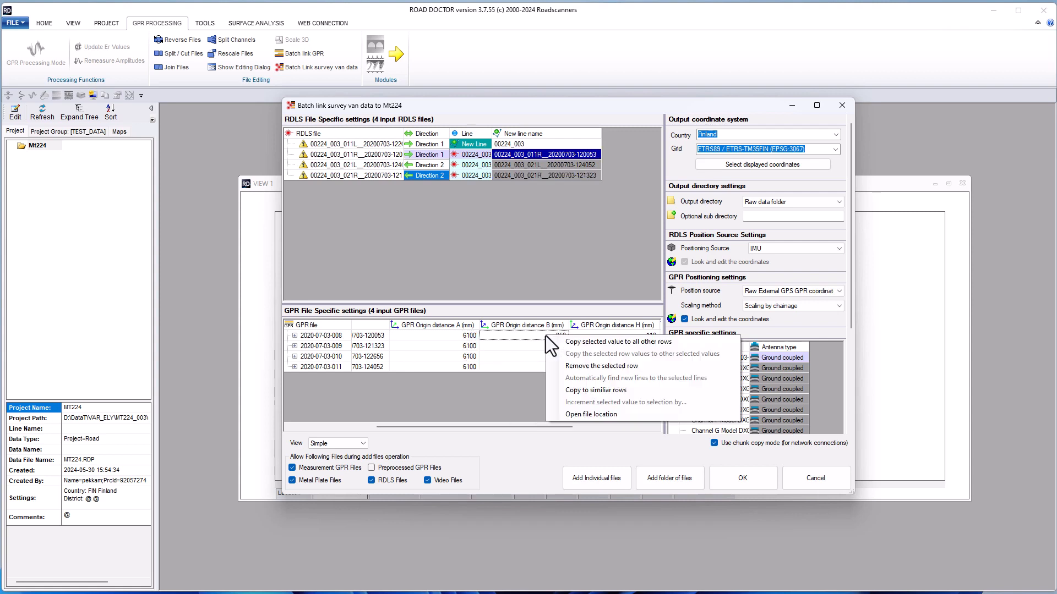
click(614, 342)
right_click(616, 338)
click(641, 346)
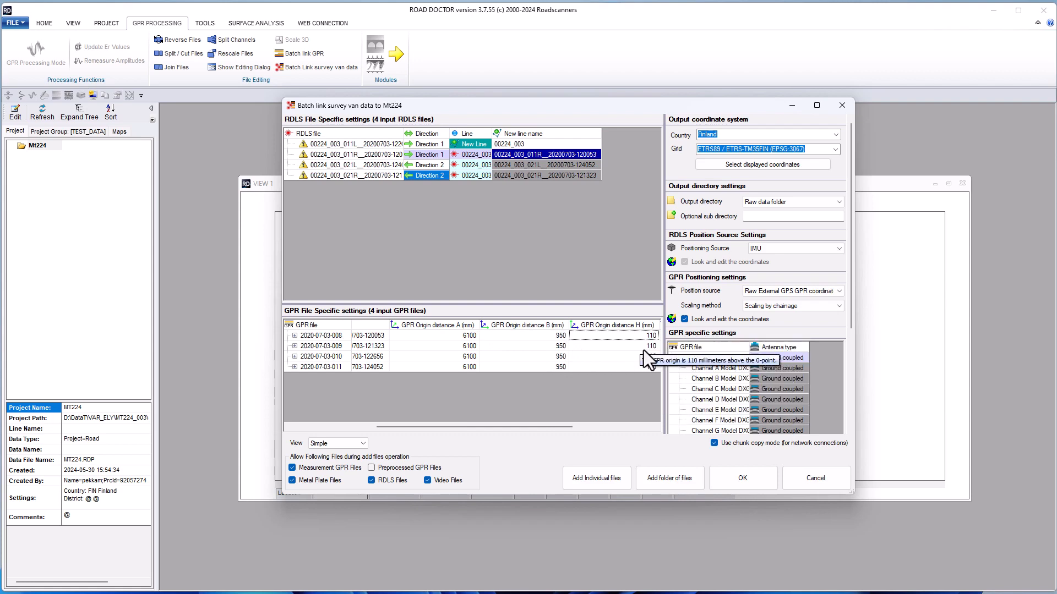
drag(573, 427, 609, 425)
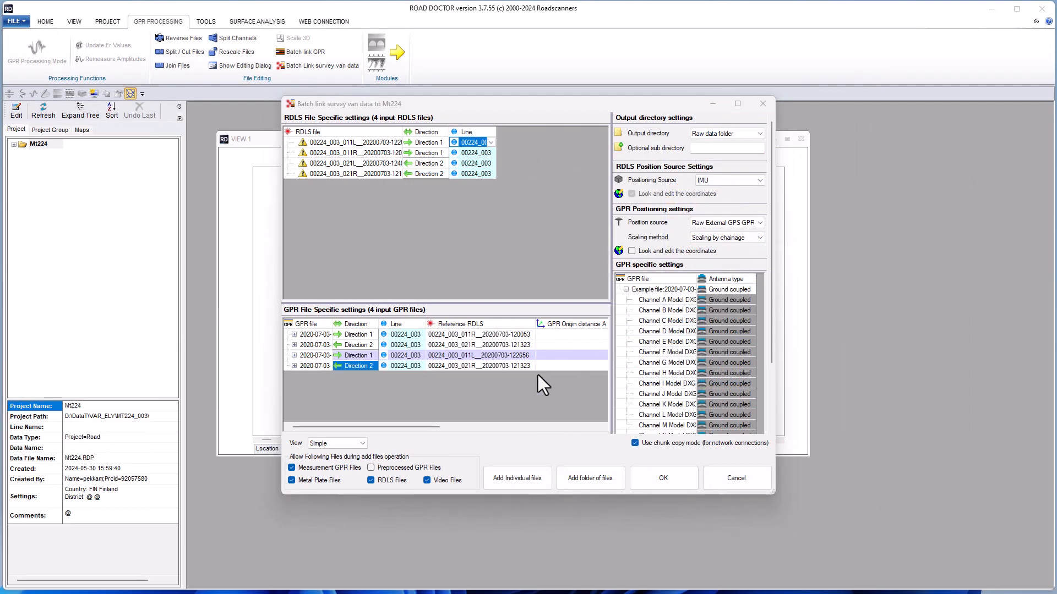
Switch to the Advanced settings view and set the number of samples to 4096 for all four GPR files
click(352, 445)
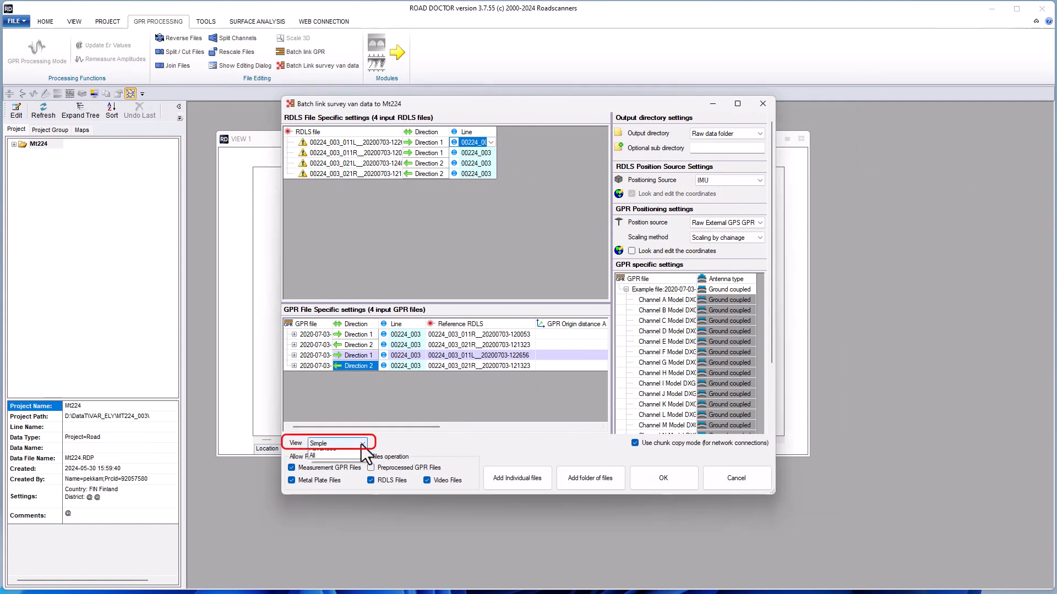
click(345, 461)
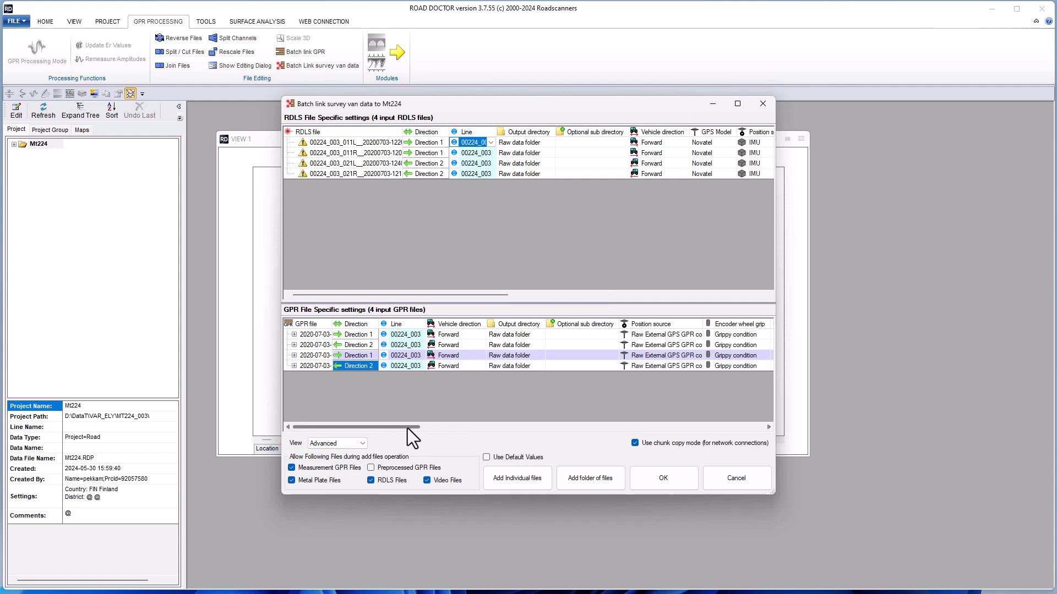
drag(408, 427, 487, 427)
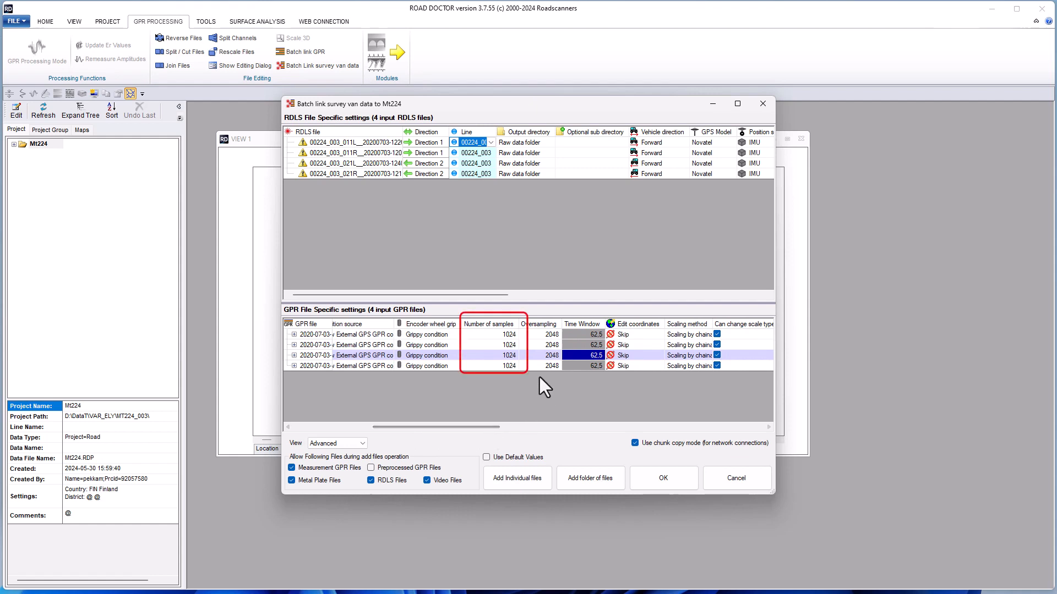
mouse_move(514, 342)
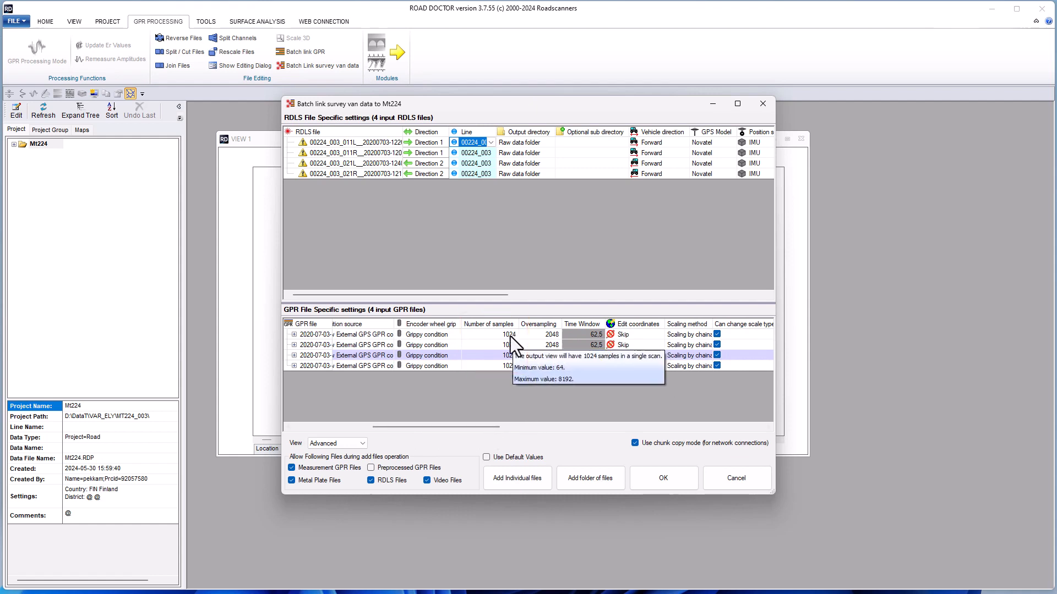
click(510, 335)
click(510, 335)
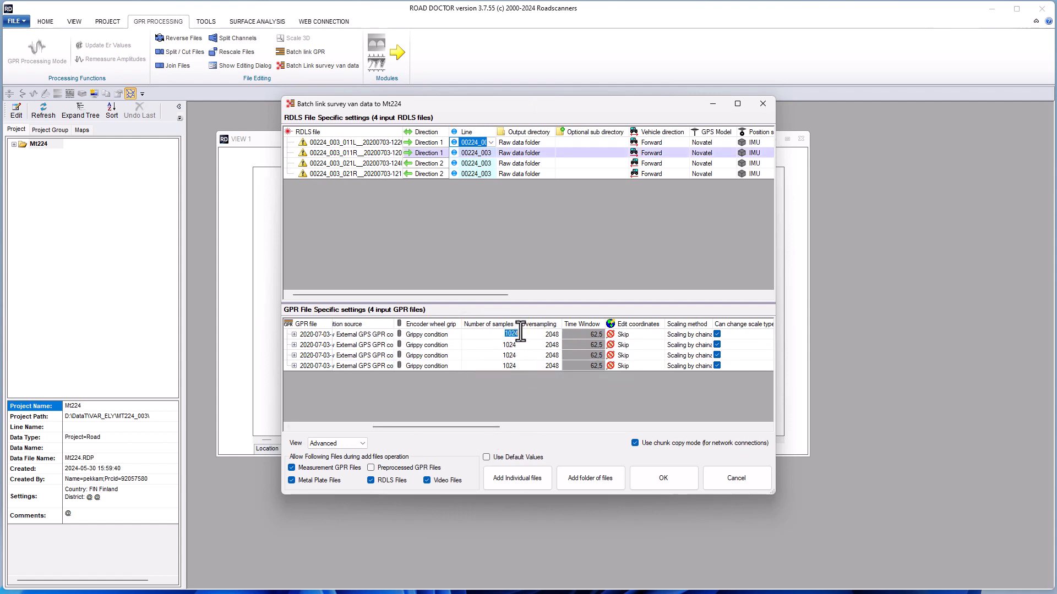
text(4096)
click(554, 333)
click(503, 334)
right_click(501, 335)
click(497, 381)
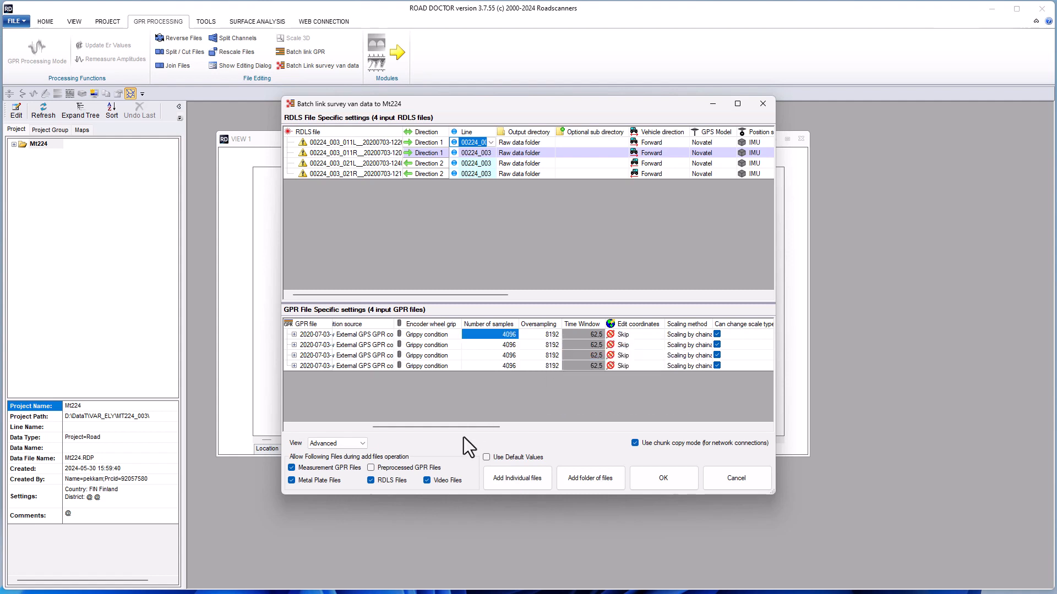
Return to the Simple settings view and start the batch linking of the survey van data
click(362, 444)
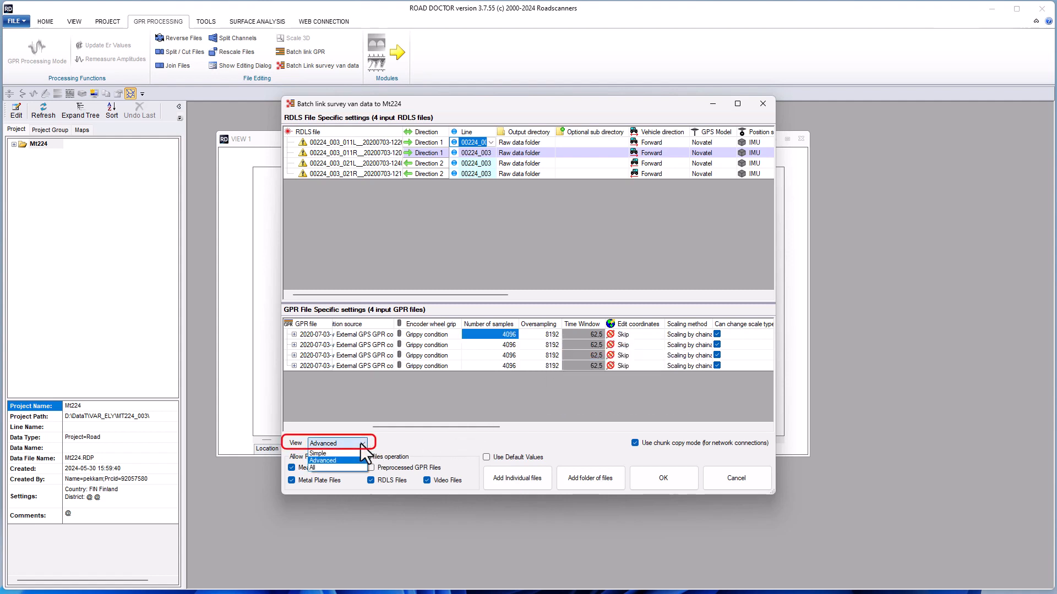
click(319, 453)
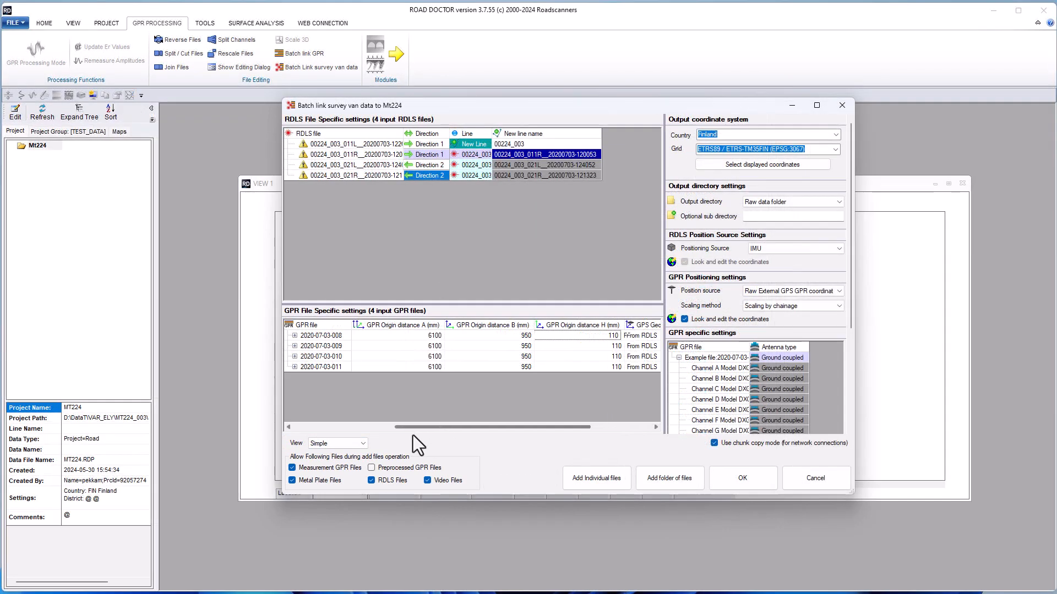
drag(413, 428, 308, 427)
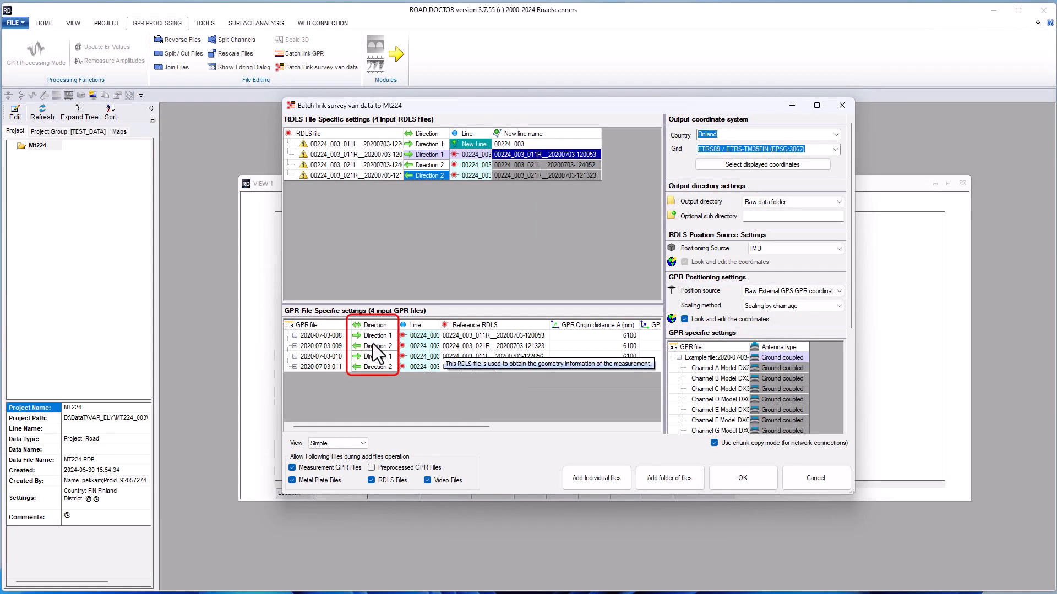
click(743, 478)
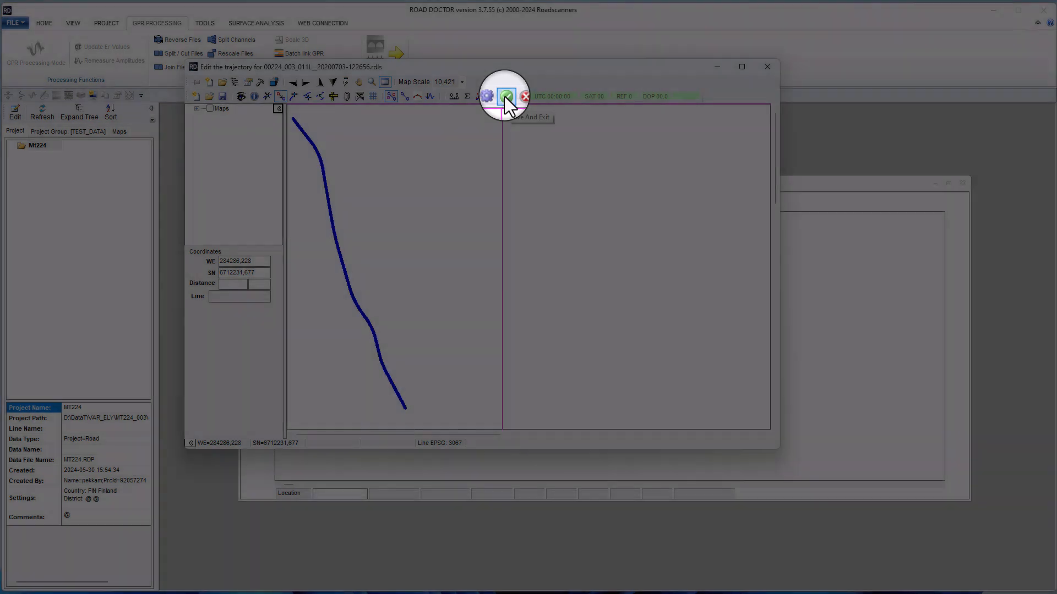
Accept and save the trajectories of the four RDLS files, 011L, 011R, 021L and 021R, without editing them
click(506, 97)
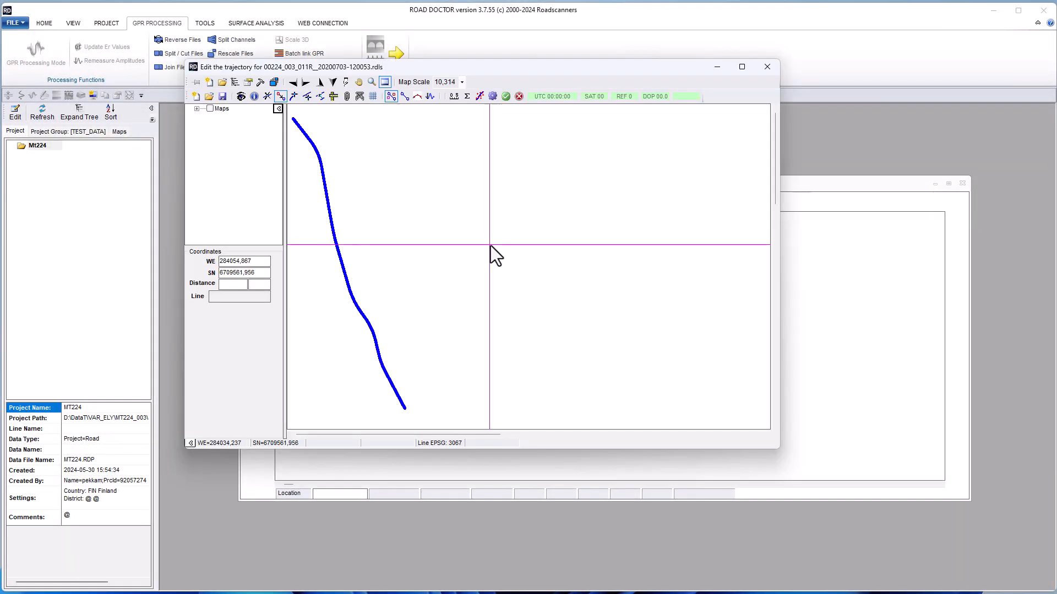
click(505, 96)
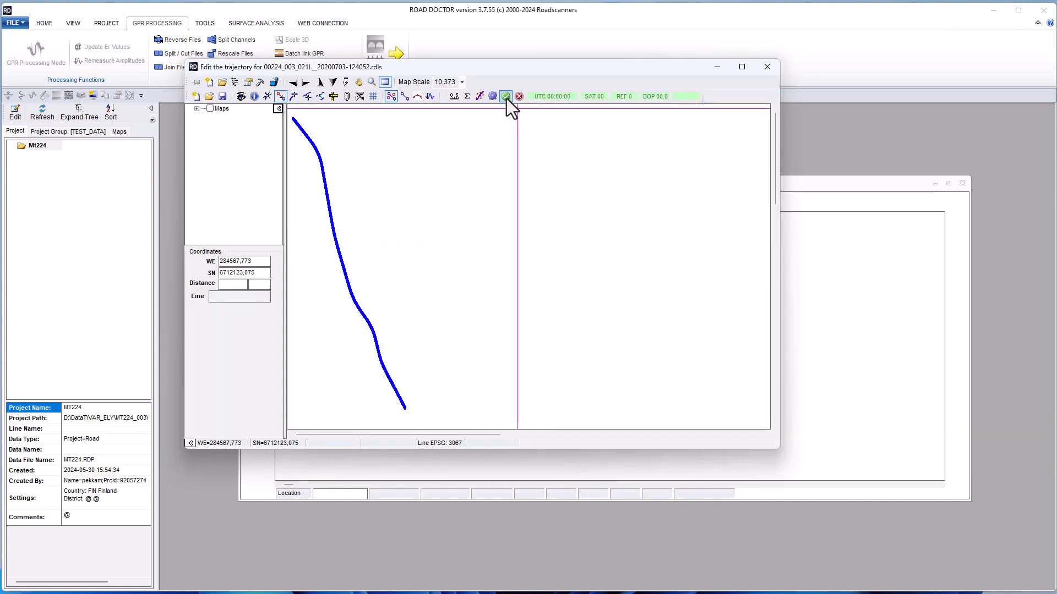
click(505, 96)
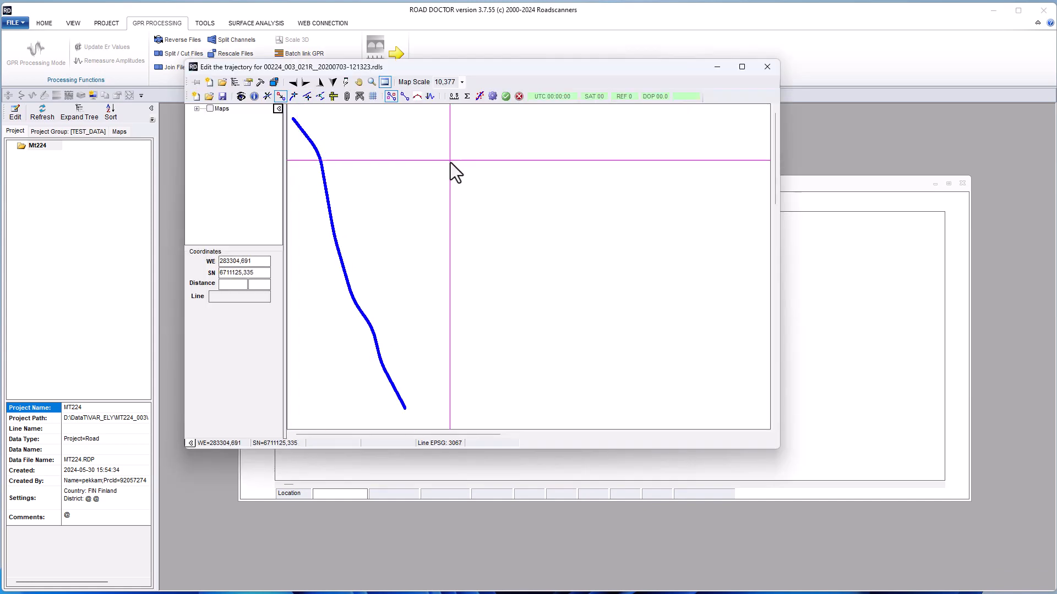
click(505, 97)
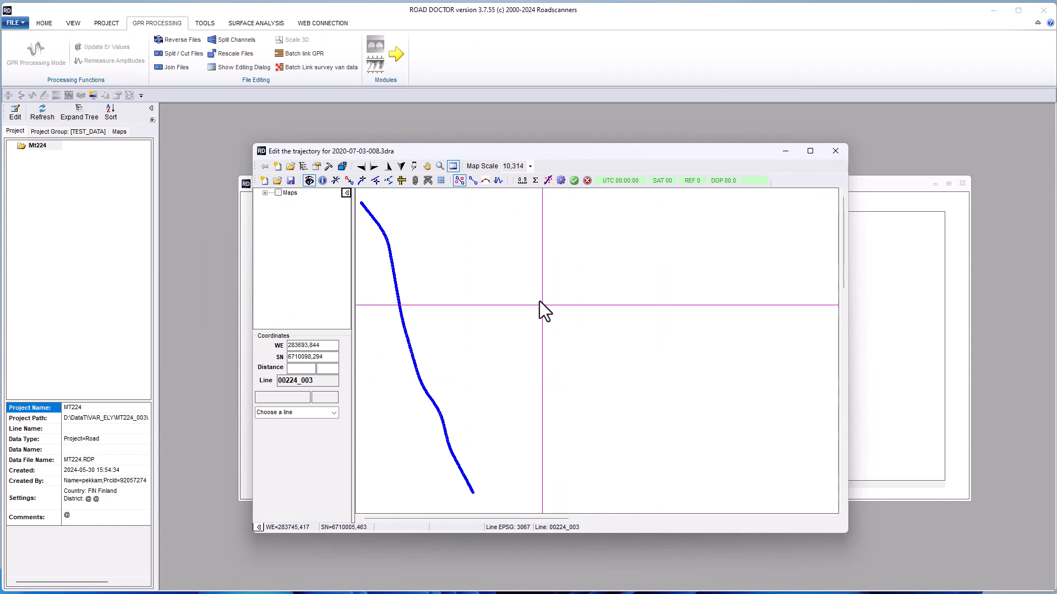
click(574, 180)
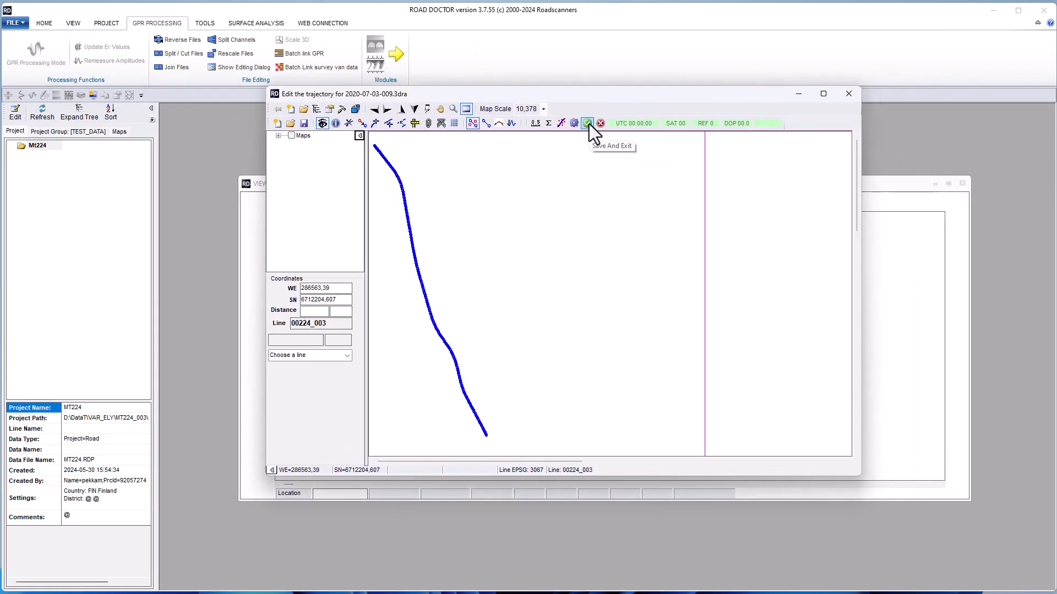
click(587, 124)
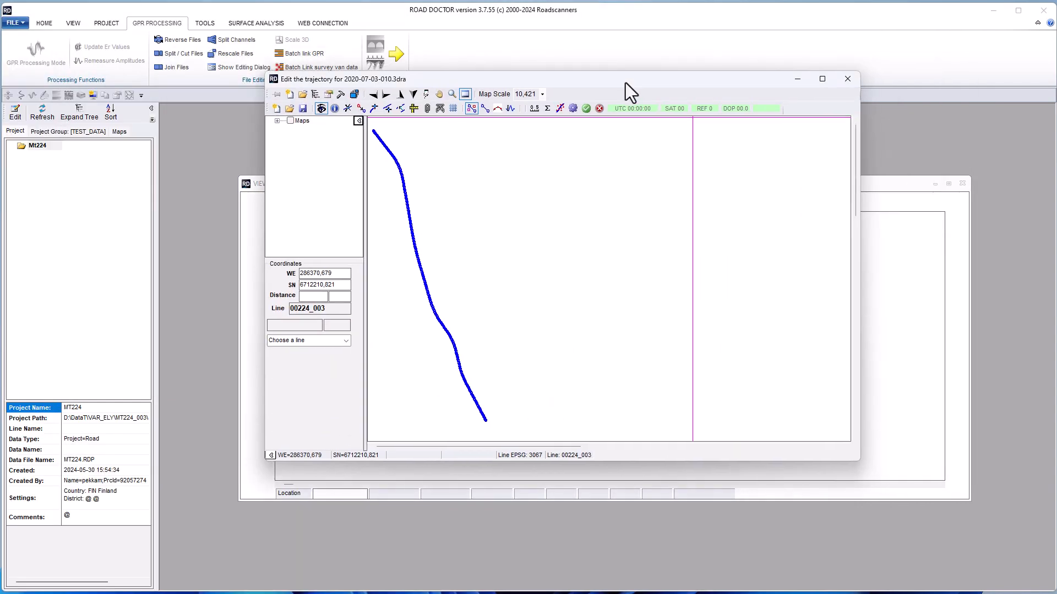
click(587, 109)
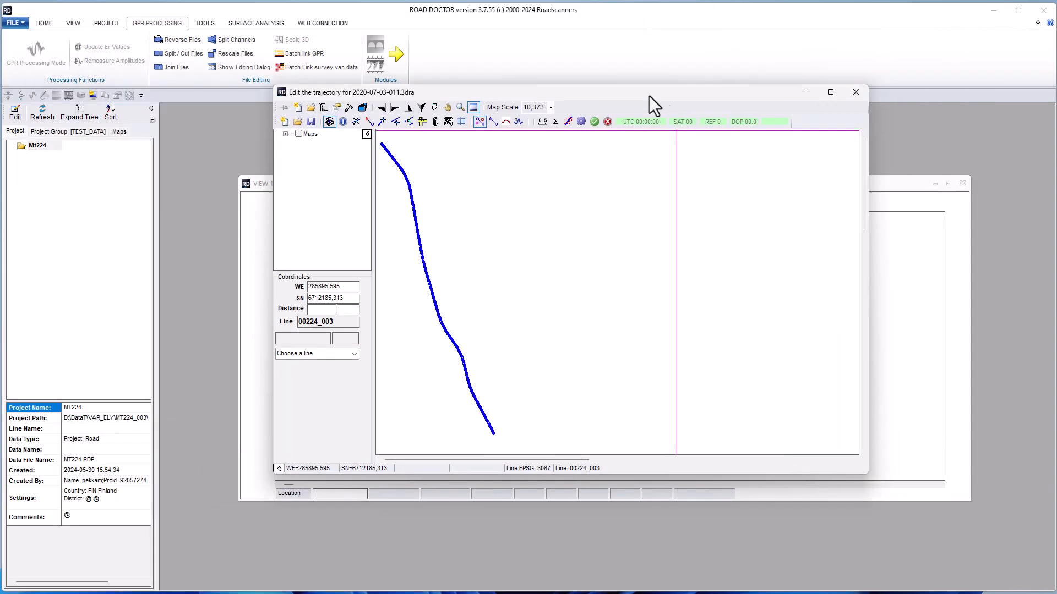
drag(649, 96, 598, 84)
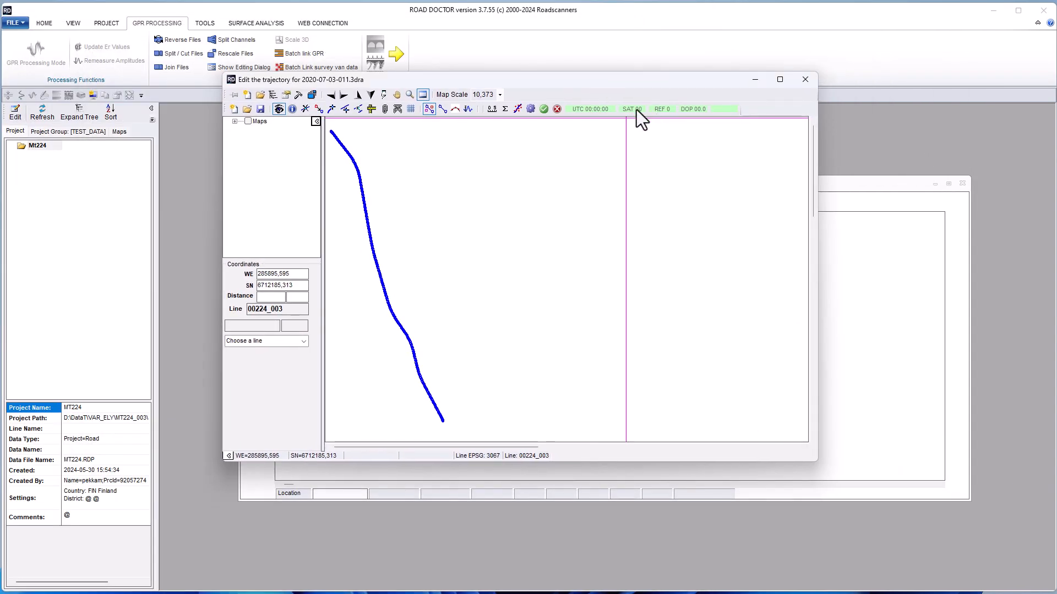
click(541, 109)
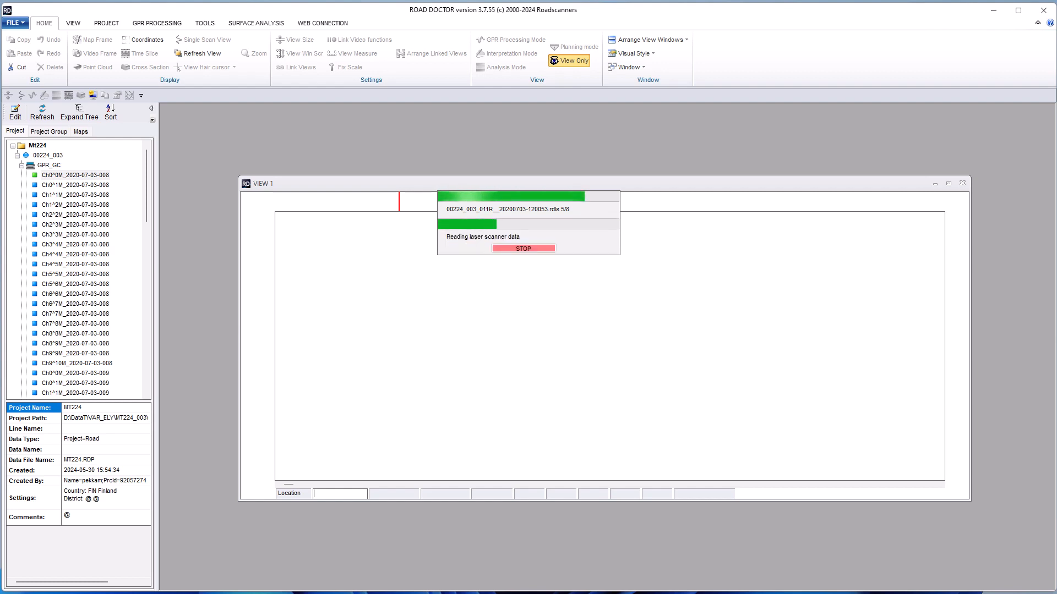
Dismiss the batch reading summary and close the Batch Survey Van Result report
drag(1056, 209, 899, 140)
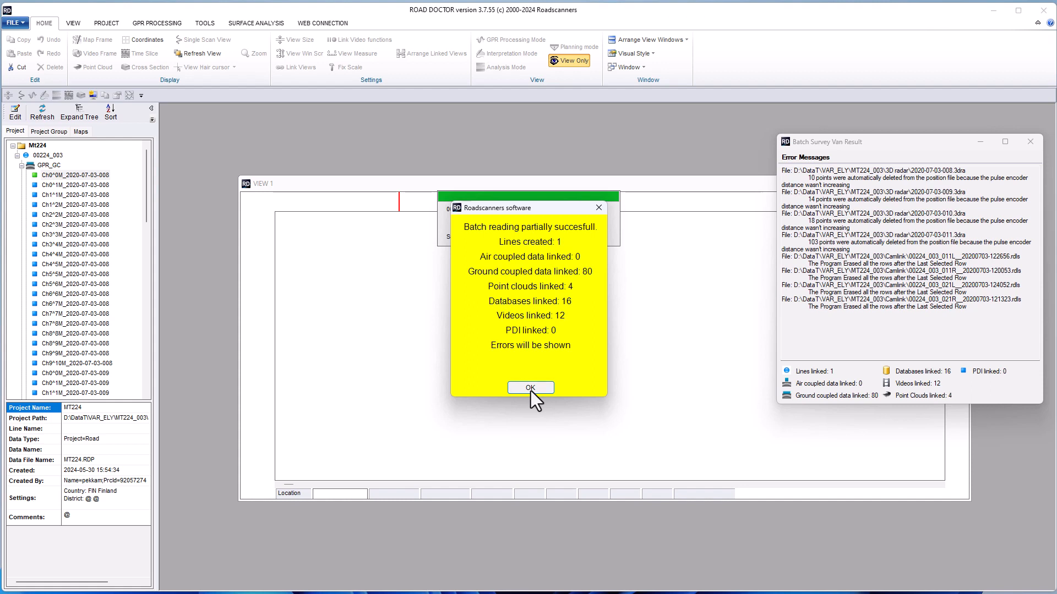
click(530, 388)
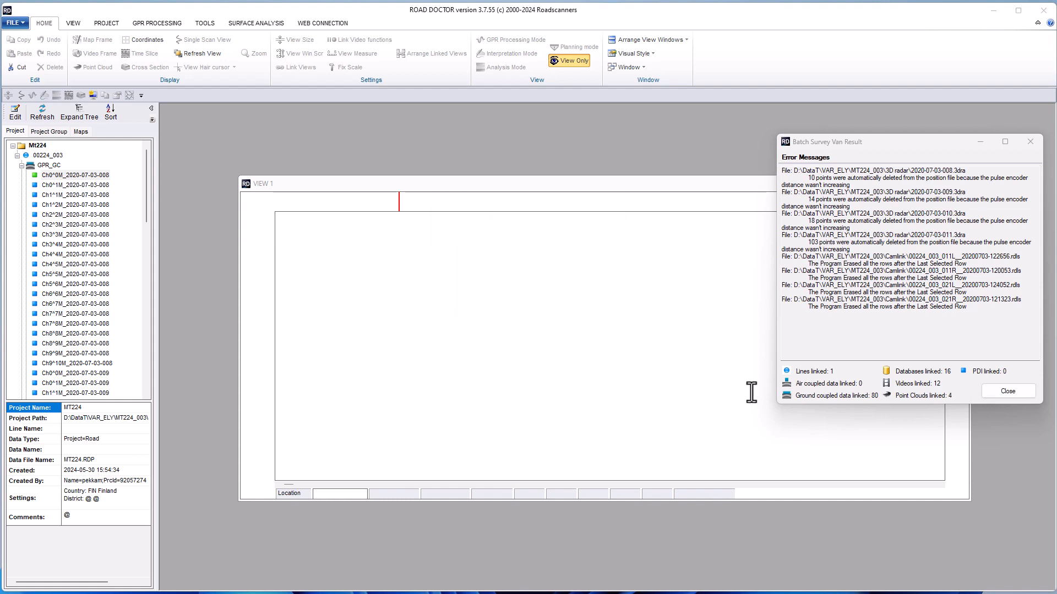
click(1008, 392)
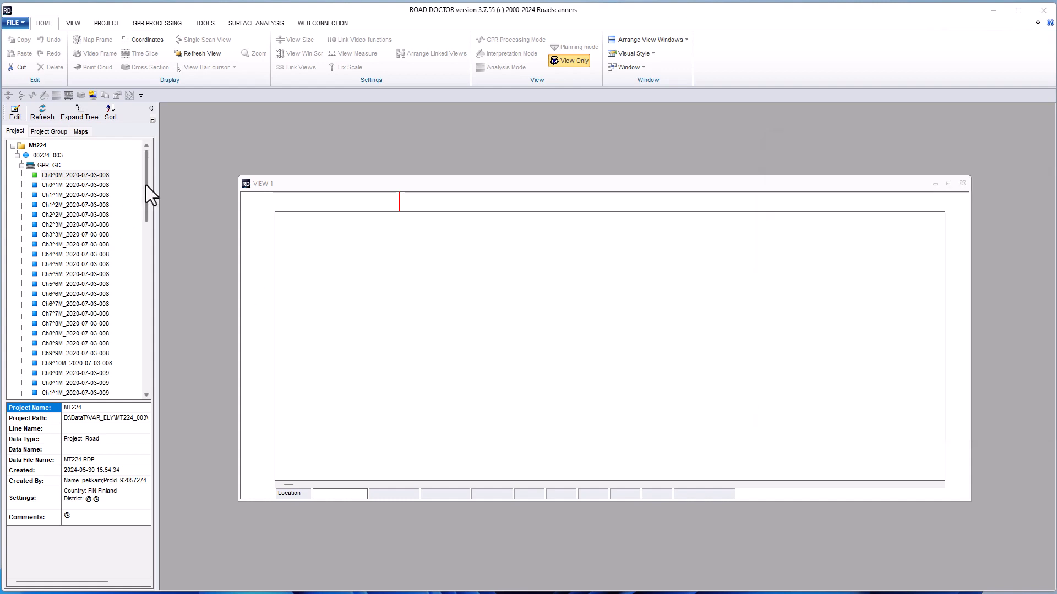
Examine the linked data of line 00224_003 in the project tree, expanding the DB, VIDEO and PC groups and widening the tree to read full names
scroll(146, 186, down, 8)
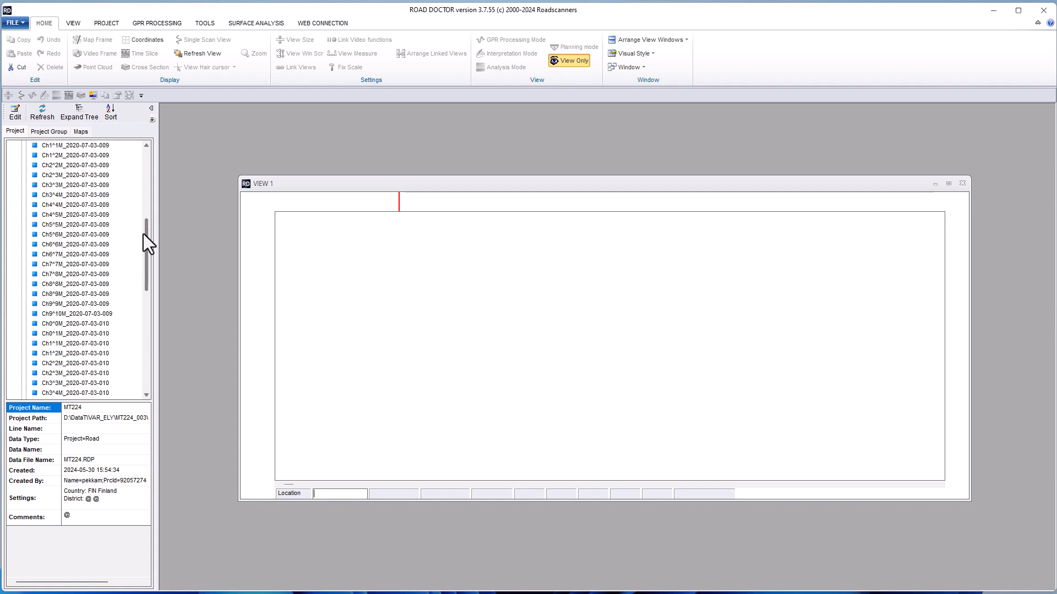
drag(144, 234, 143, 348)
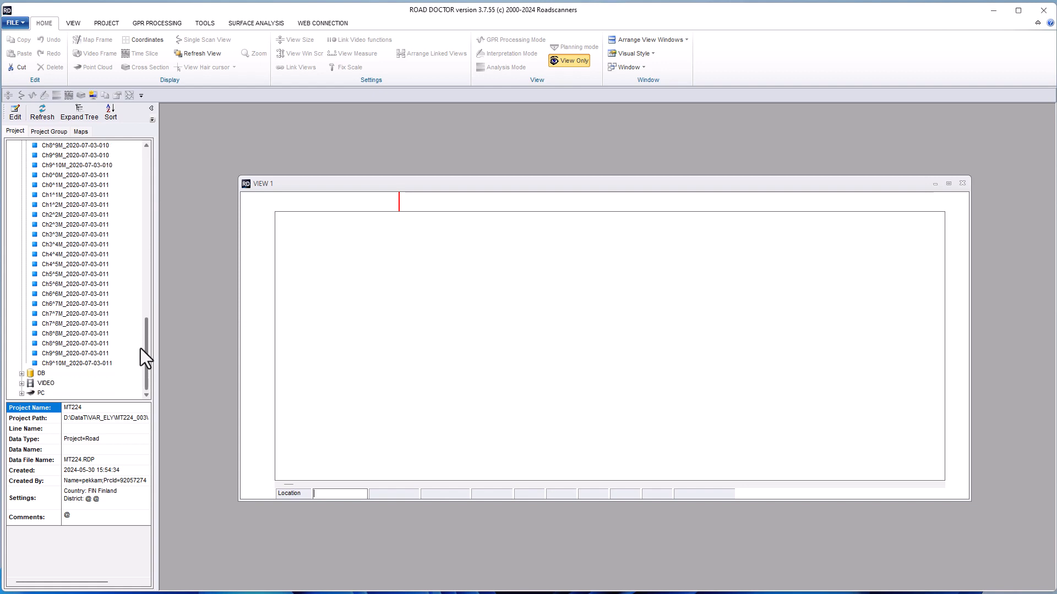
click(20, 374)
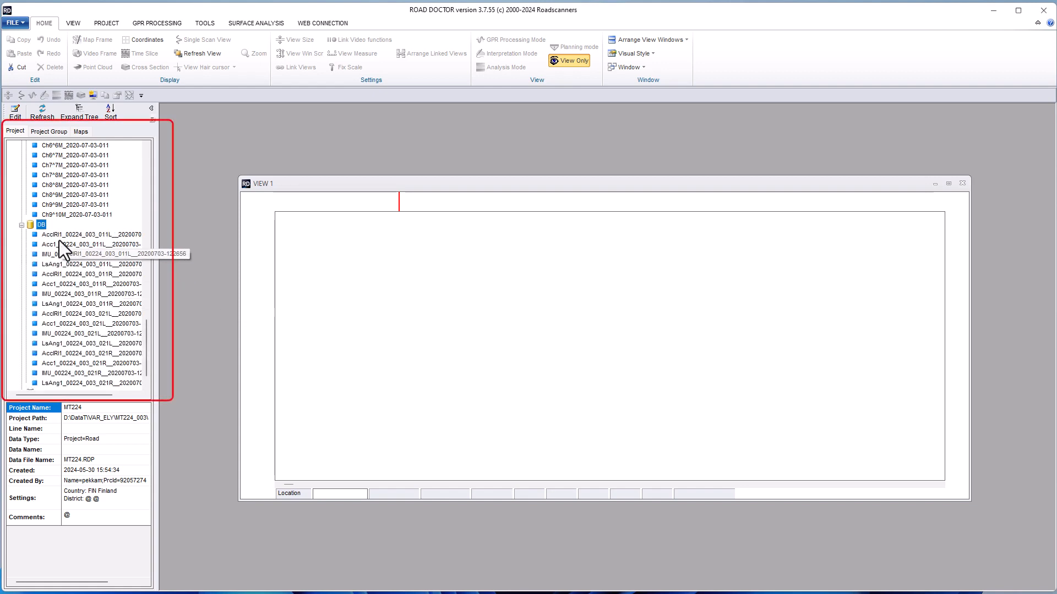
scroll(58, 240, down, 1)
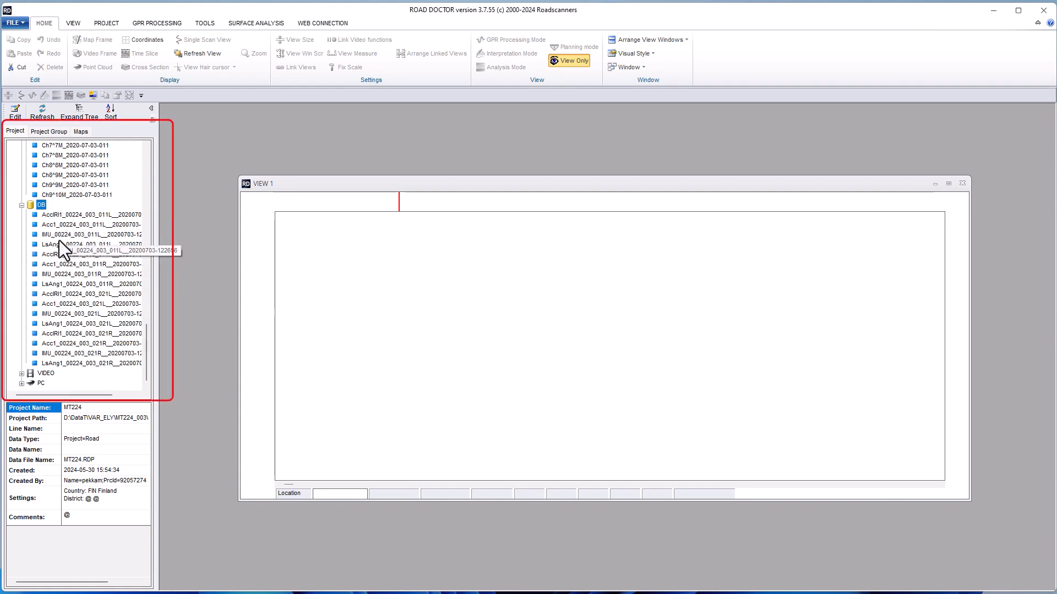
click(23, 375)
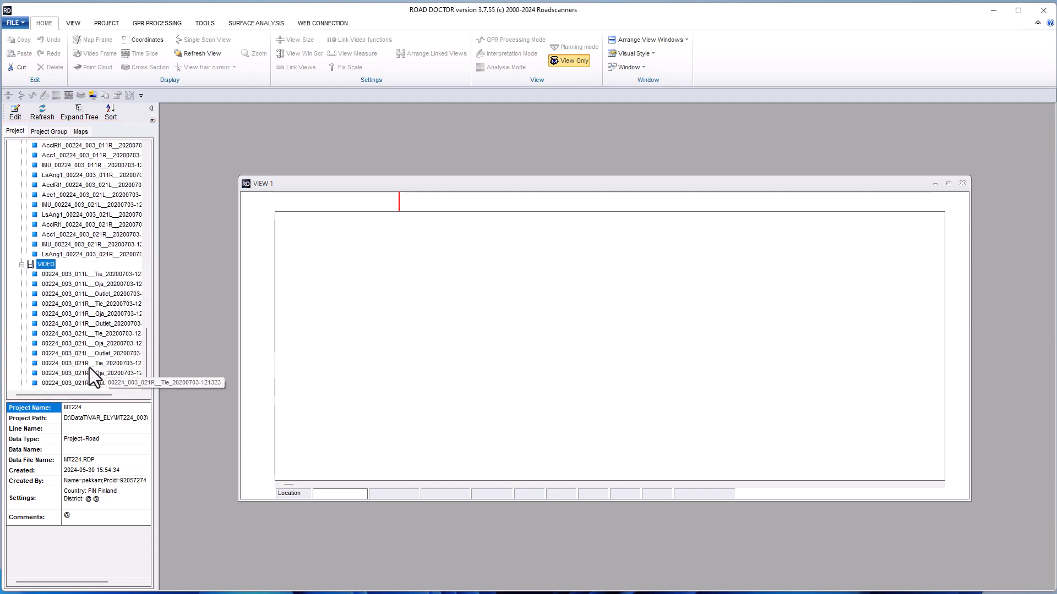
scroll(44, 378, down, 1)
click(22, 383)
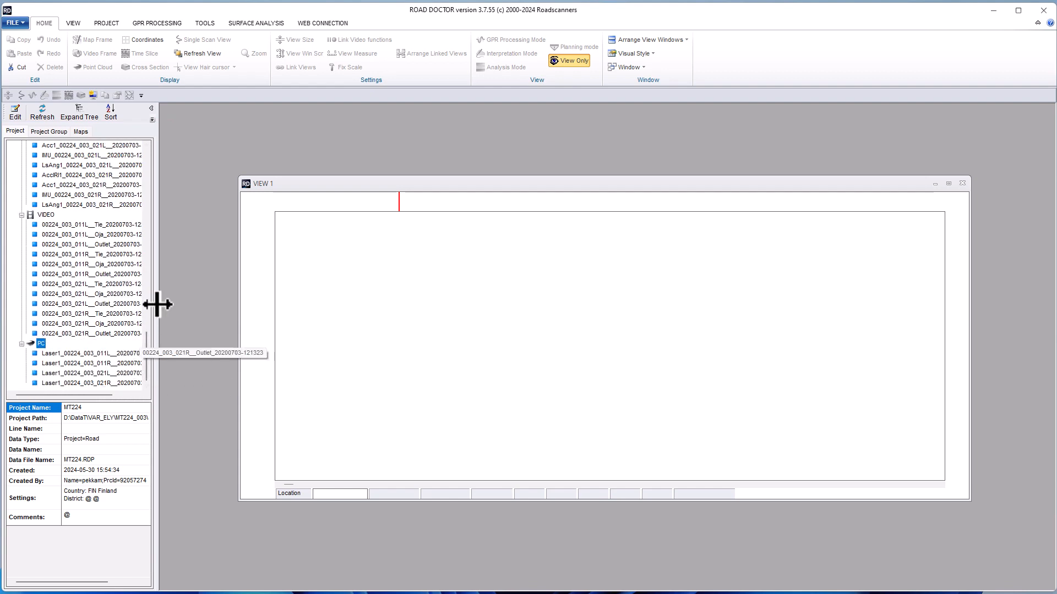
drag(158, 304, 183, 304)
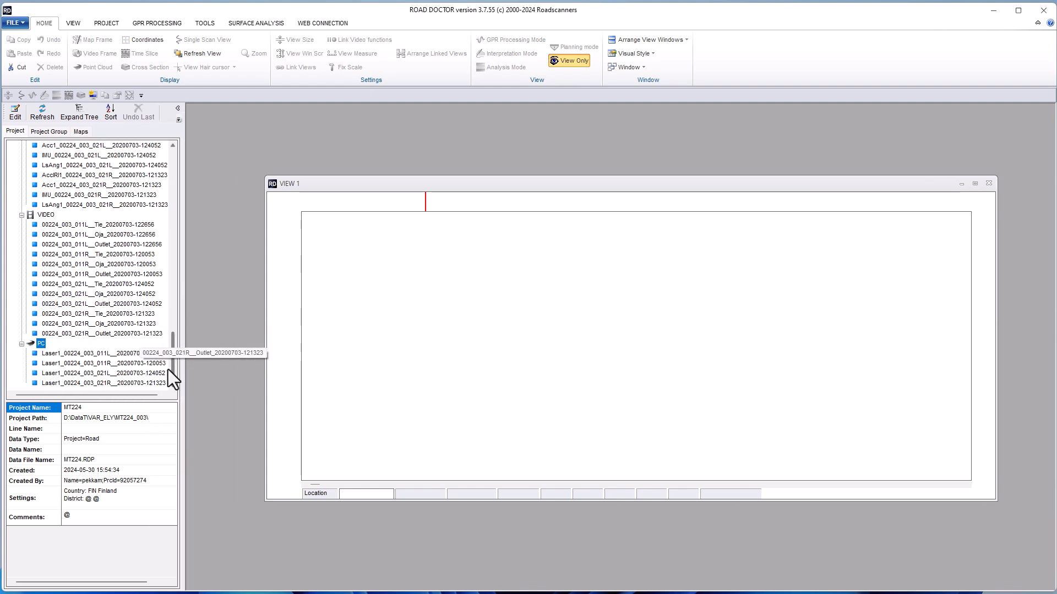